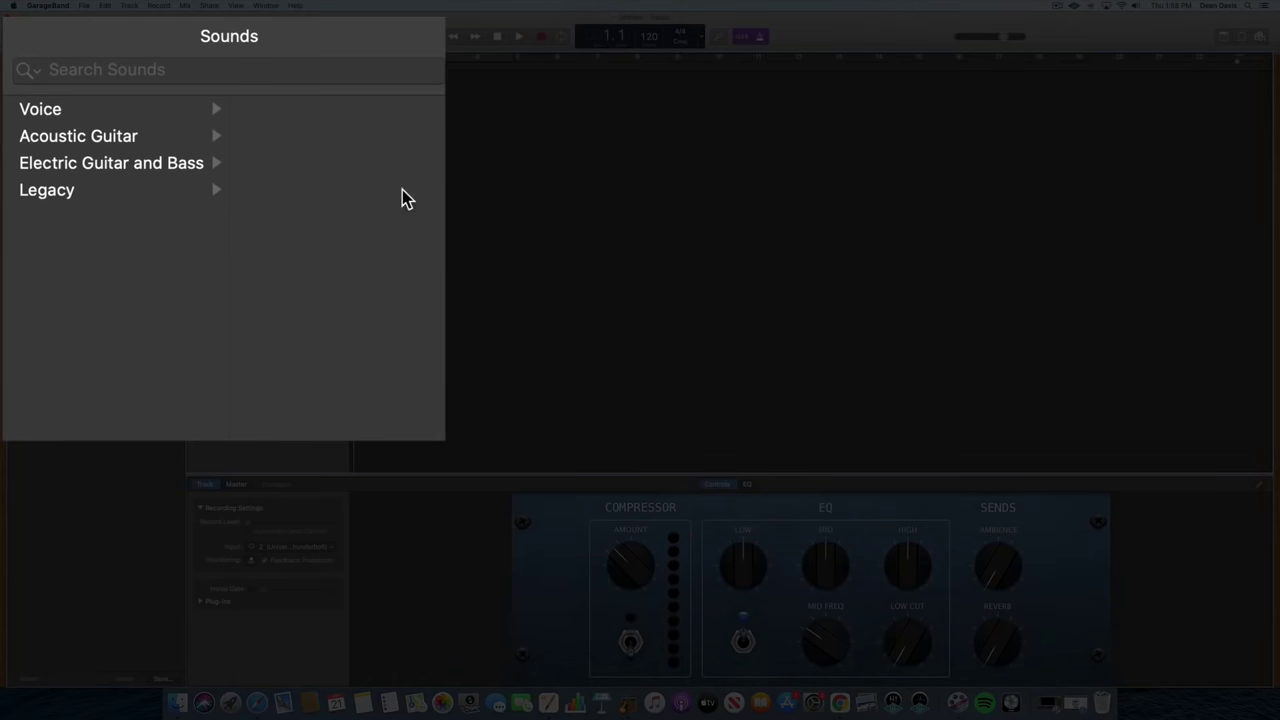
- Try the Bright, Compressed and Narration Vocal sounds on the Audio 1 track and settle on Tracking Vocal
{"action": "left_click", "coordinate": [119, 117]}
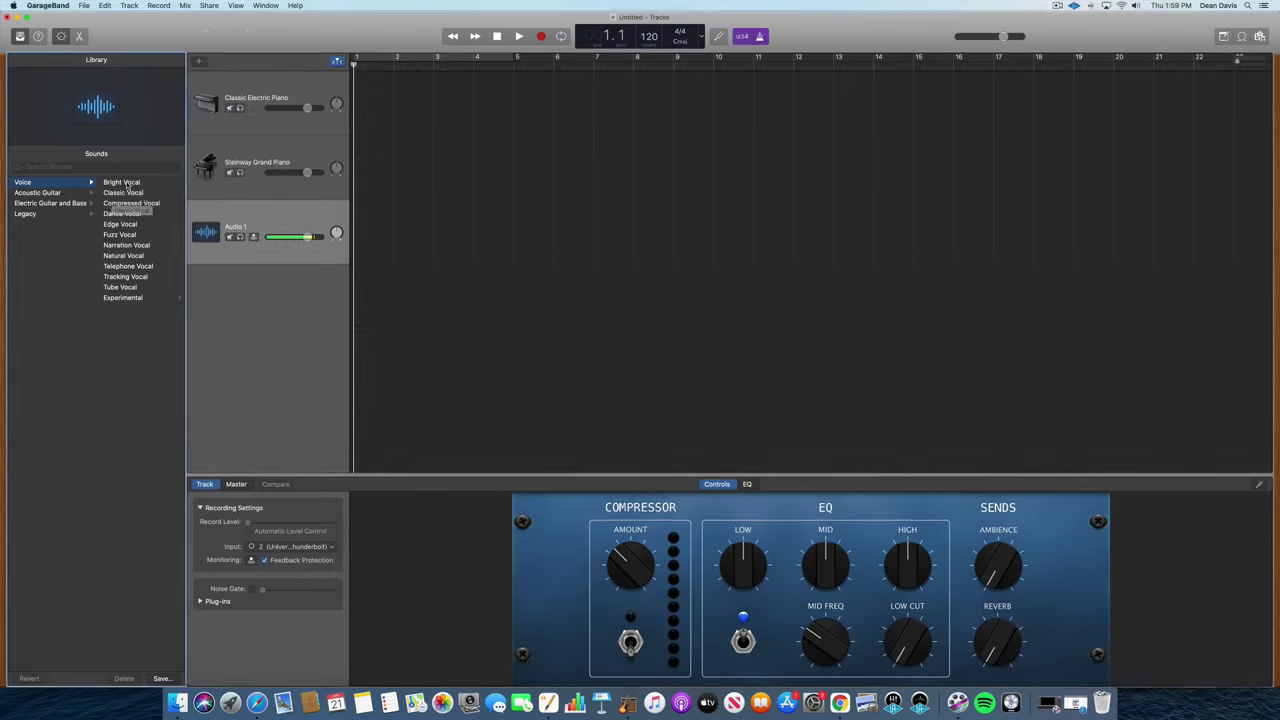
{"action": "left_click", "coordinate": [128, 184]}
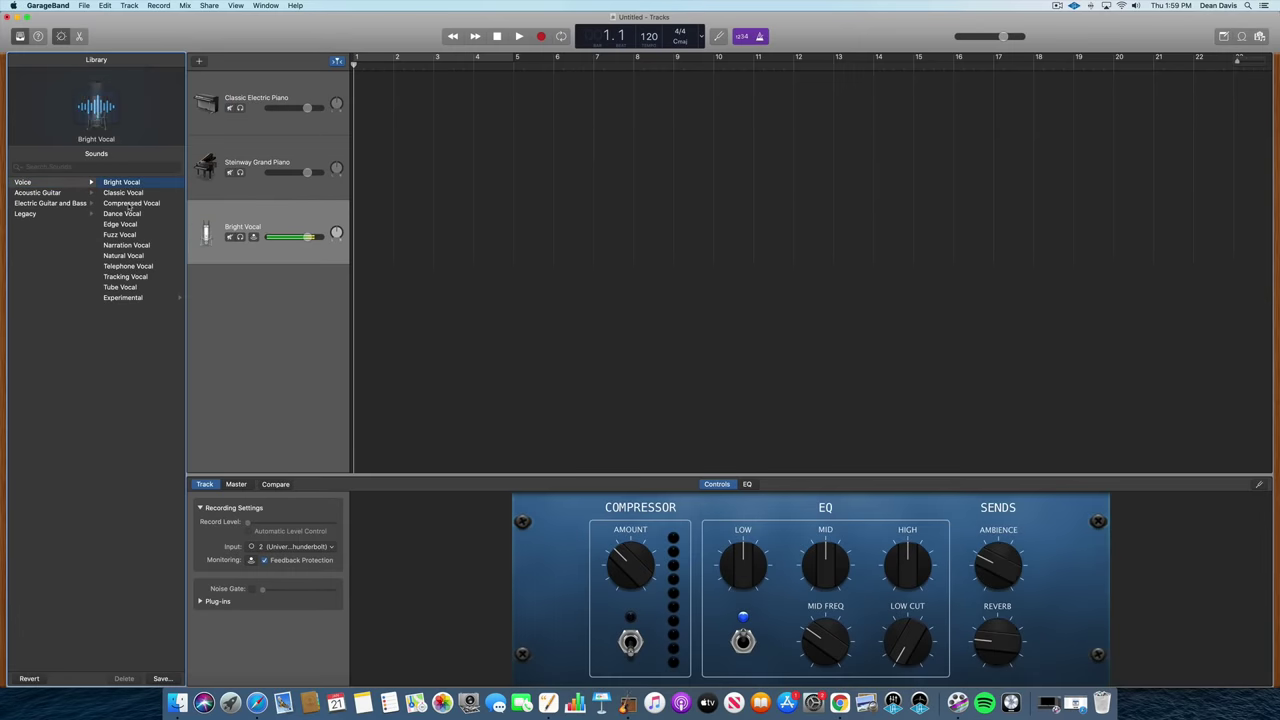
{"action": "left_click", "coordinate": [129, 204]}
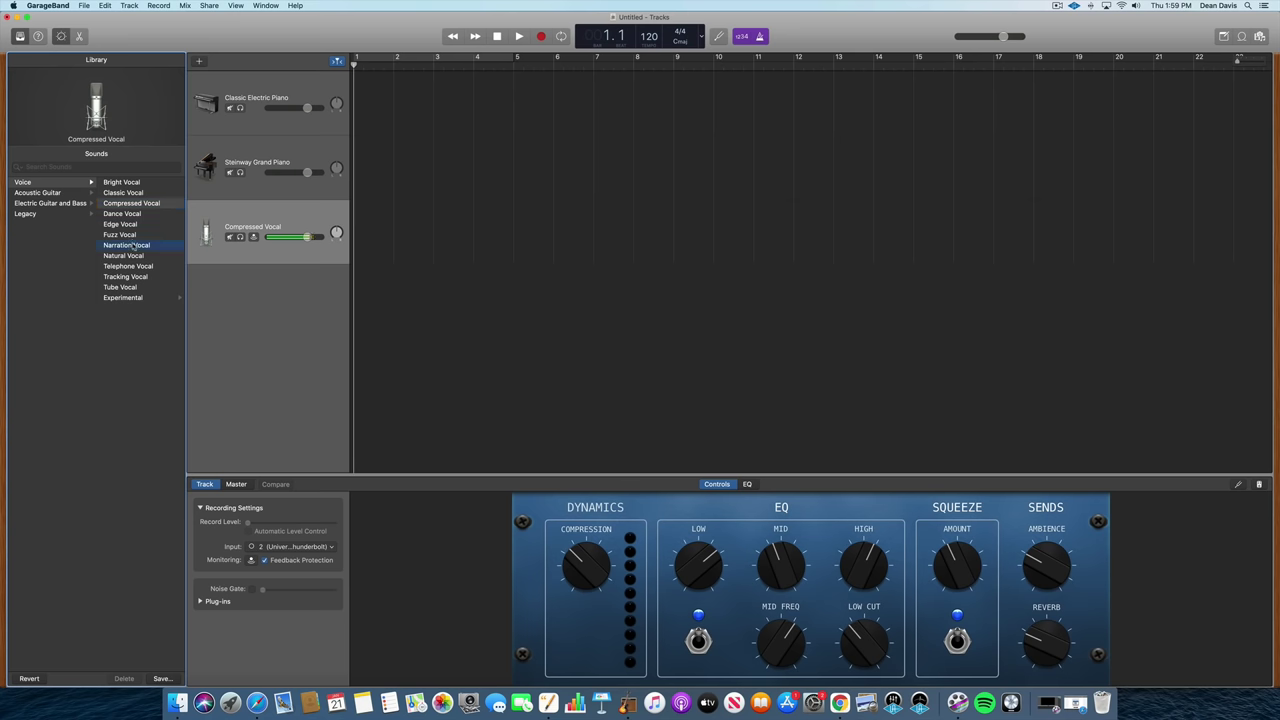
{"action": "left_click", "coordinate": [133, 246]}
{"action": "left_click", "coordinate": [128, 276]}
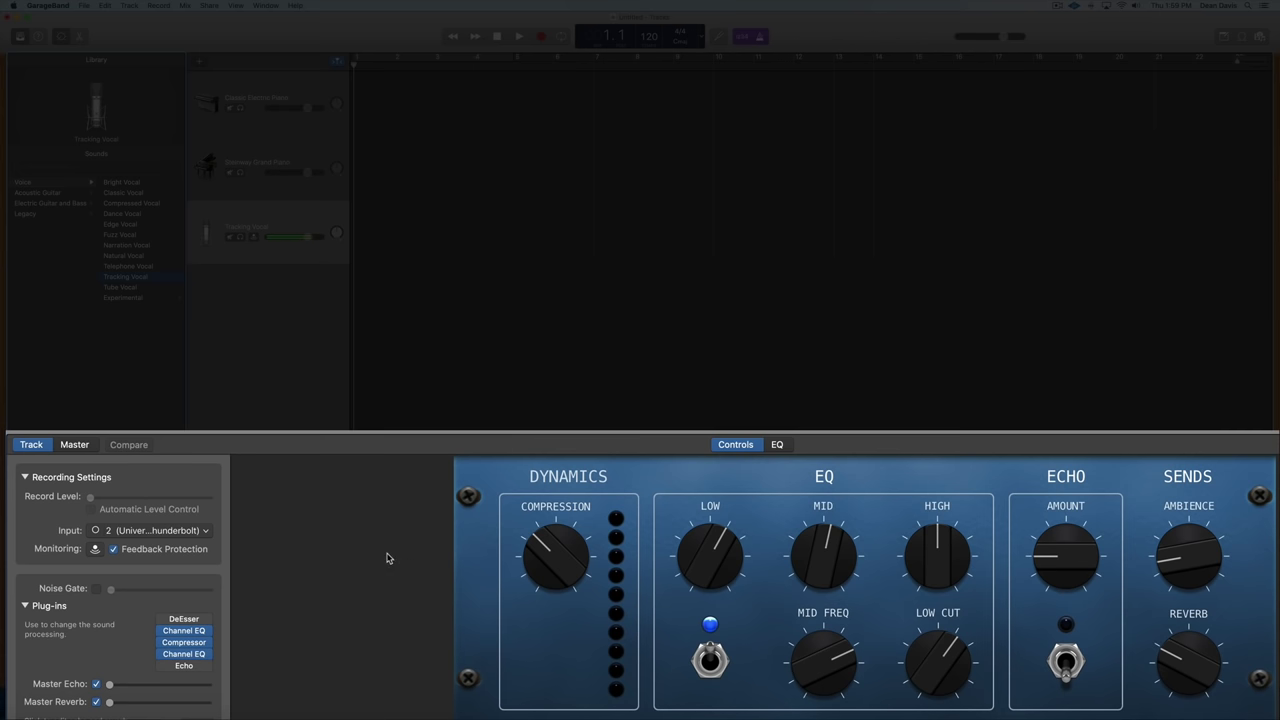
- Replace the Echo plug-in on the Tracking Vocal track with Modulation Delay and adjust its Feedback
{"action": "left_click", "coordinate": [778, 445]}
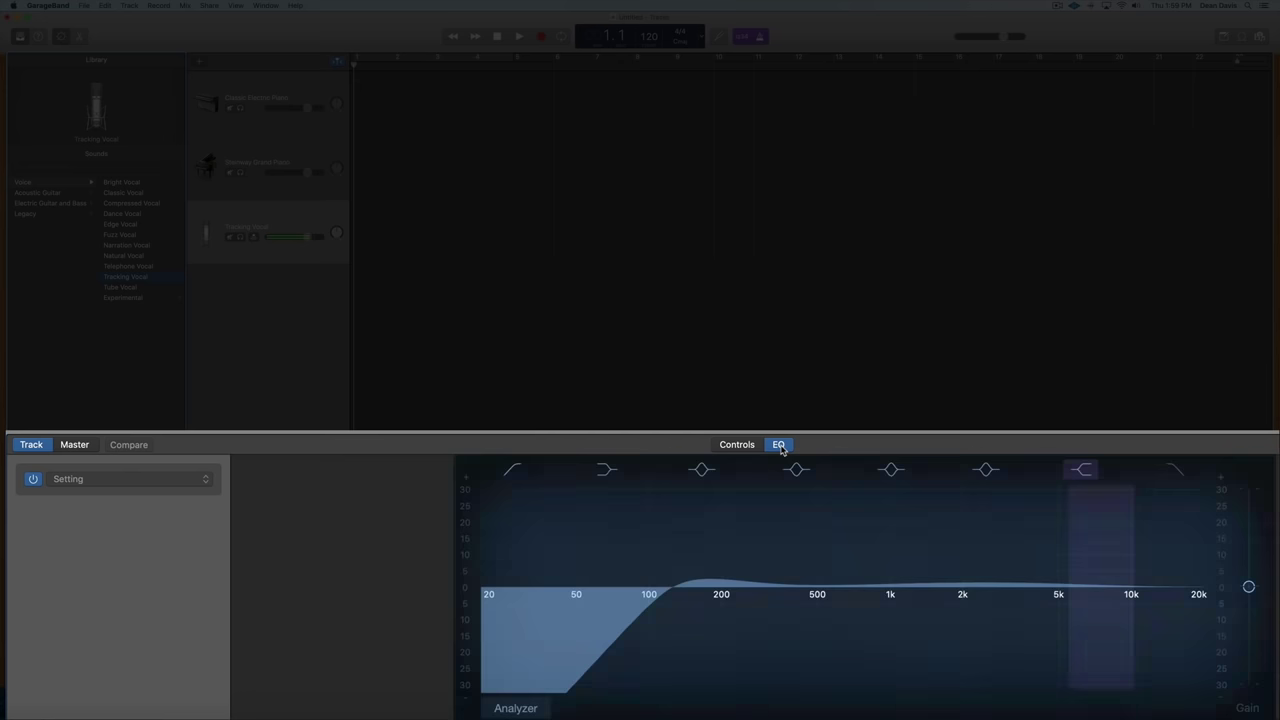
{"action": "left_click", "coordinate": [733, 445]}
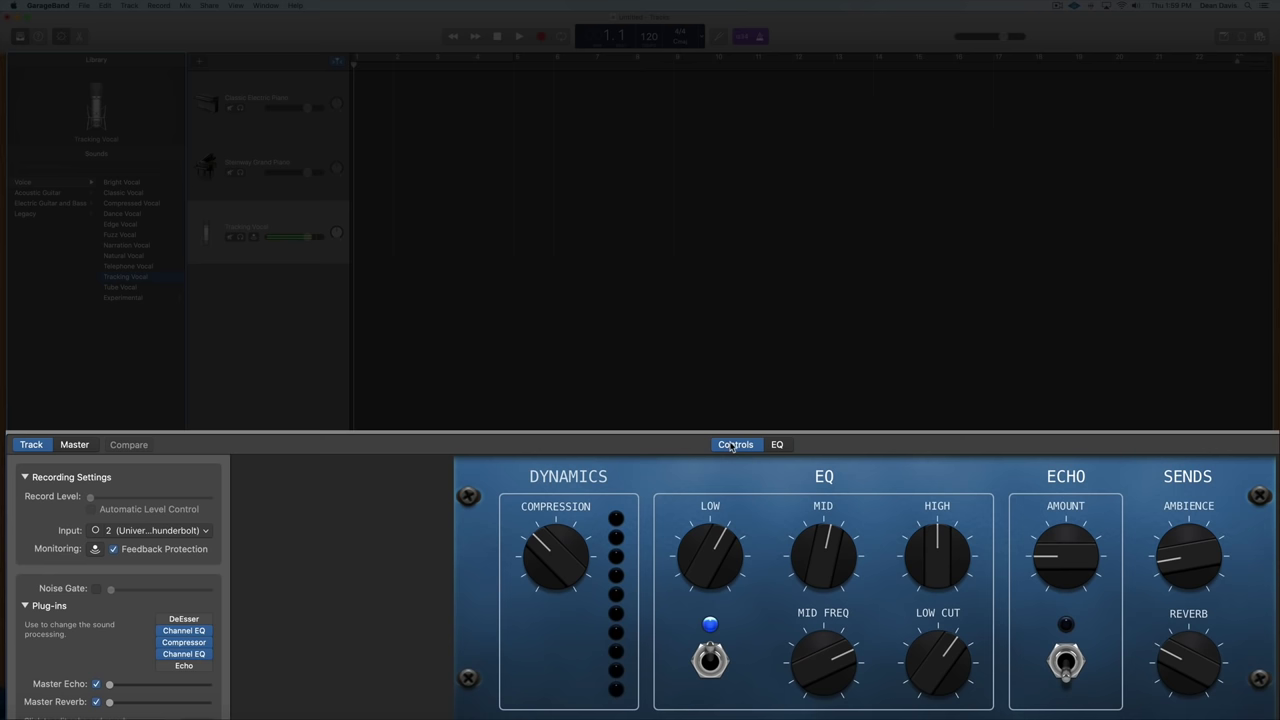
{"action": "left_click", "coordinate": [208, 669]}
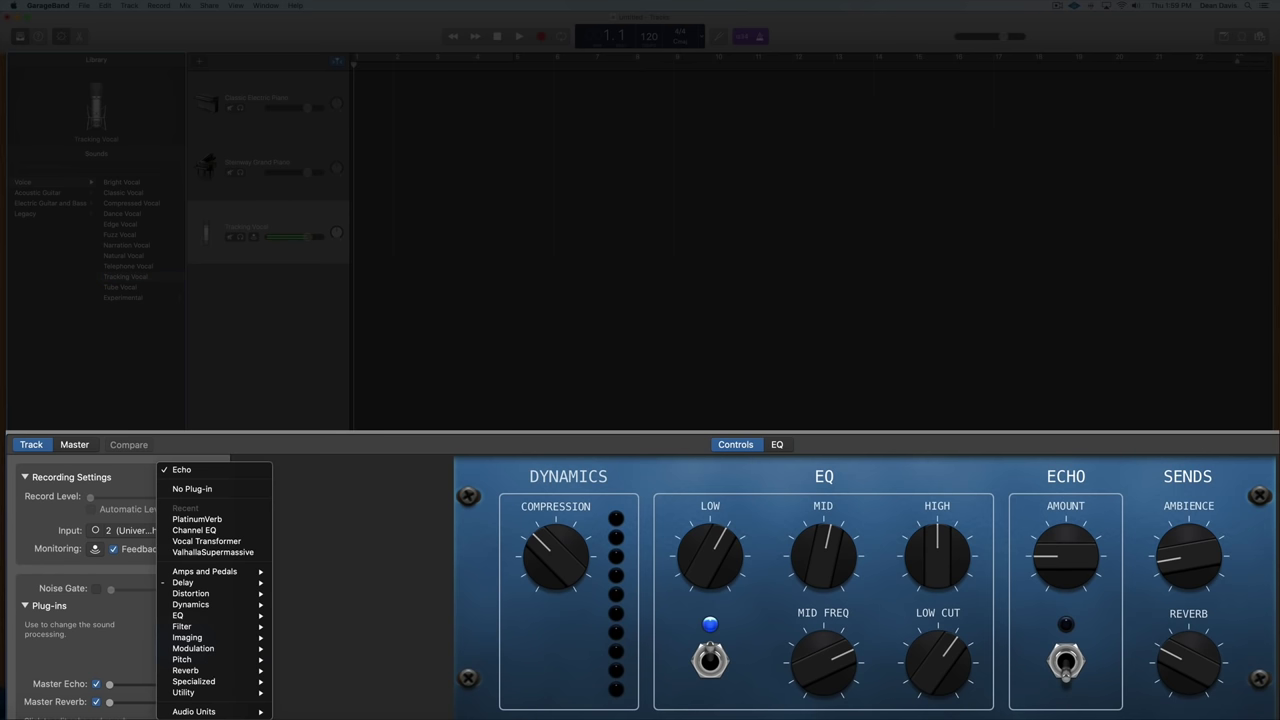
{"action": "mouse_move", "coordinate": [230, 632]}
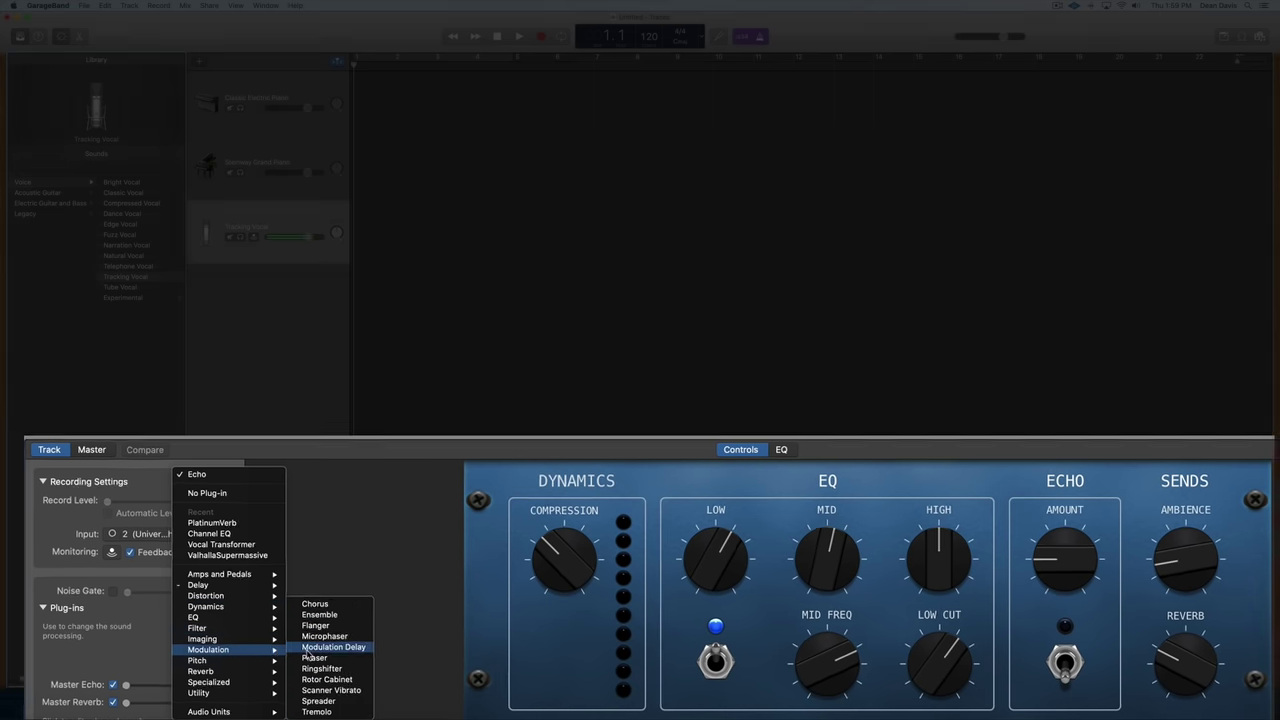
{"action": "left_click", "coordinate": [291, 653]}
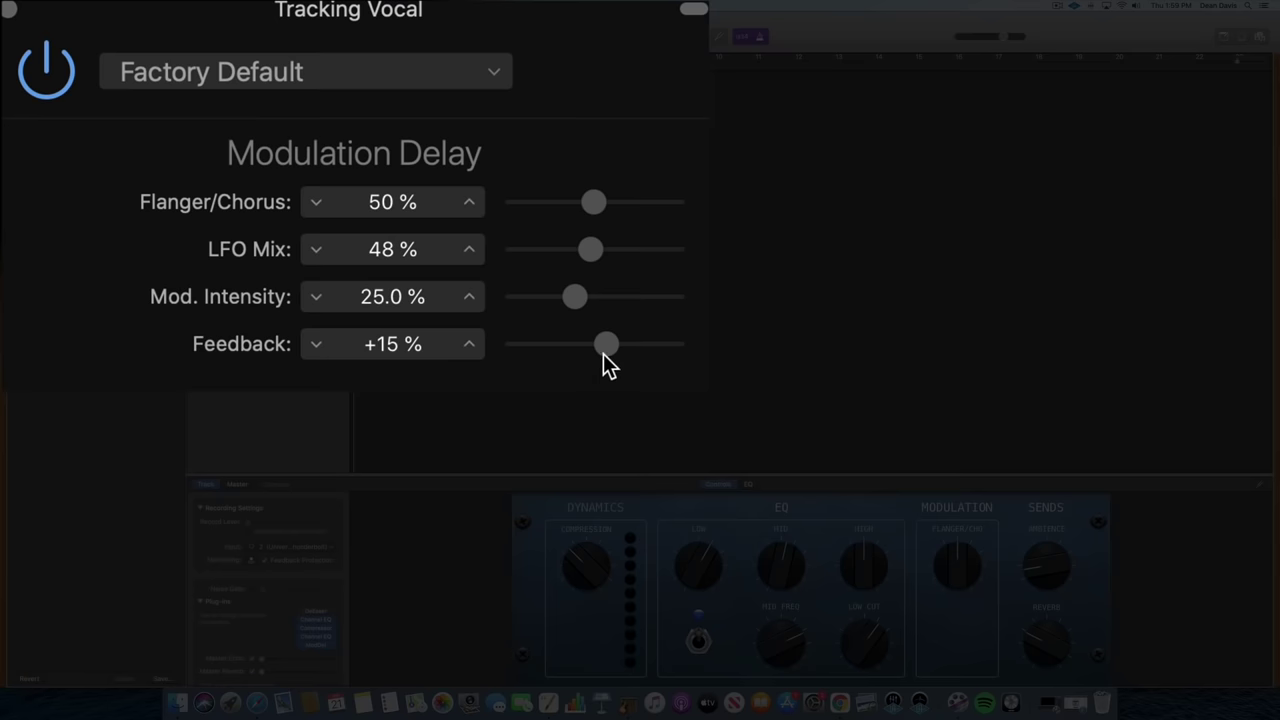
{"action": "left_click_drag", "start_coordinate": [570, 351], "coordinate": [586, 354]}
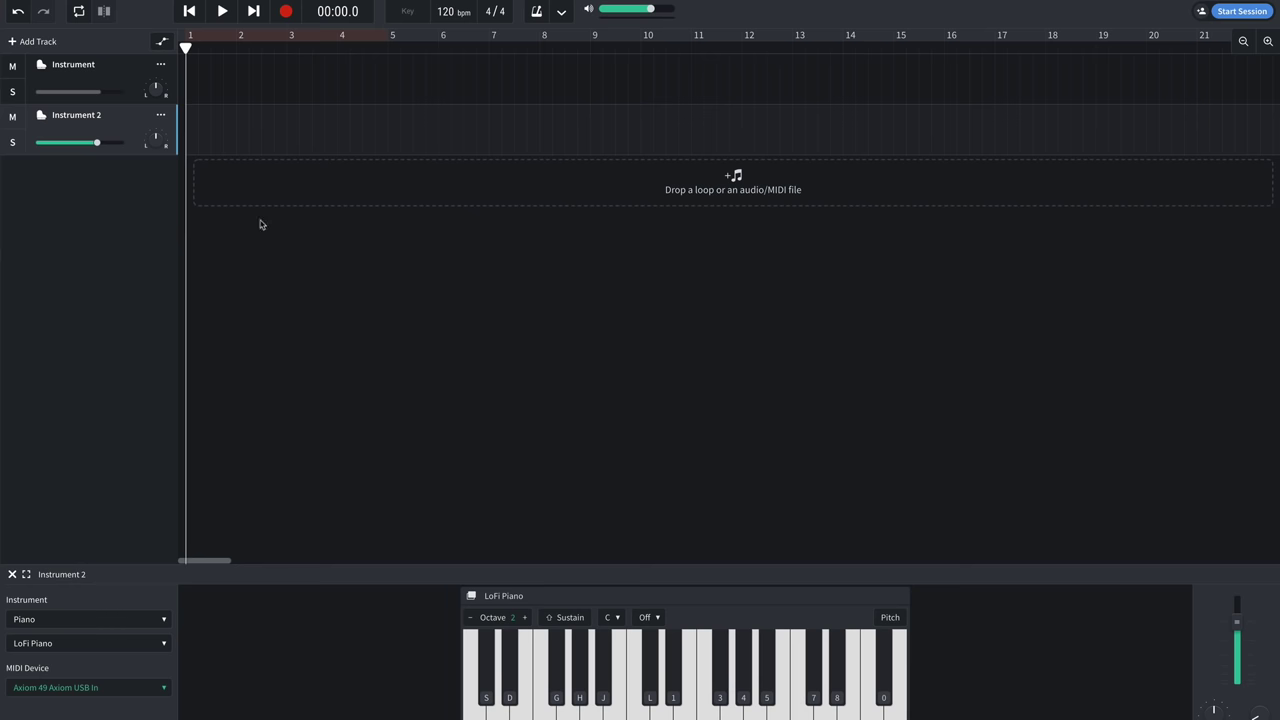
- In BandLab, add a Voice/Mic track and try to set its input to Audio Device #1
{"action": "left_click", "coordinate": [36, 43]}
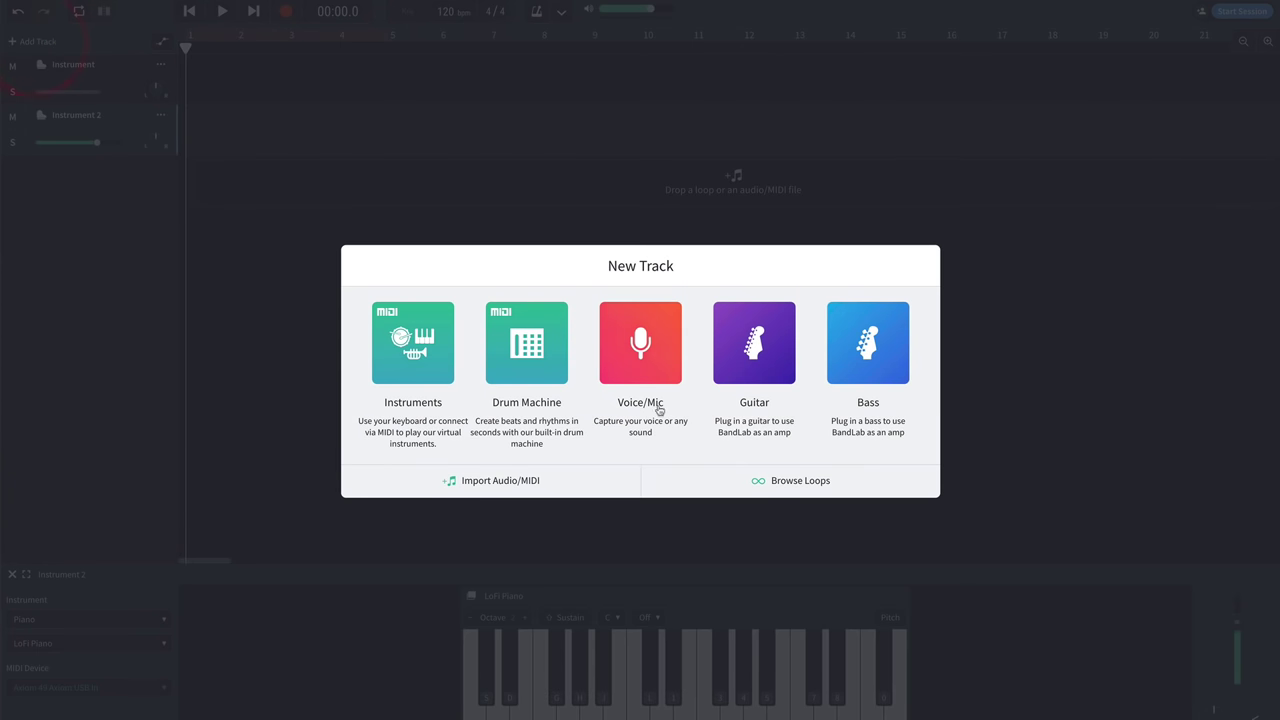
{"action": "left_click", "coordinate": [656, 372]}
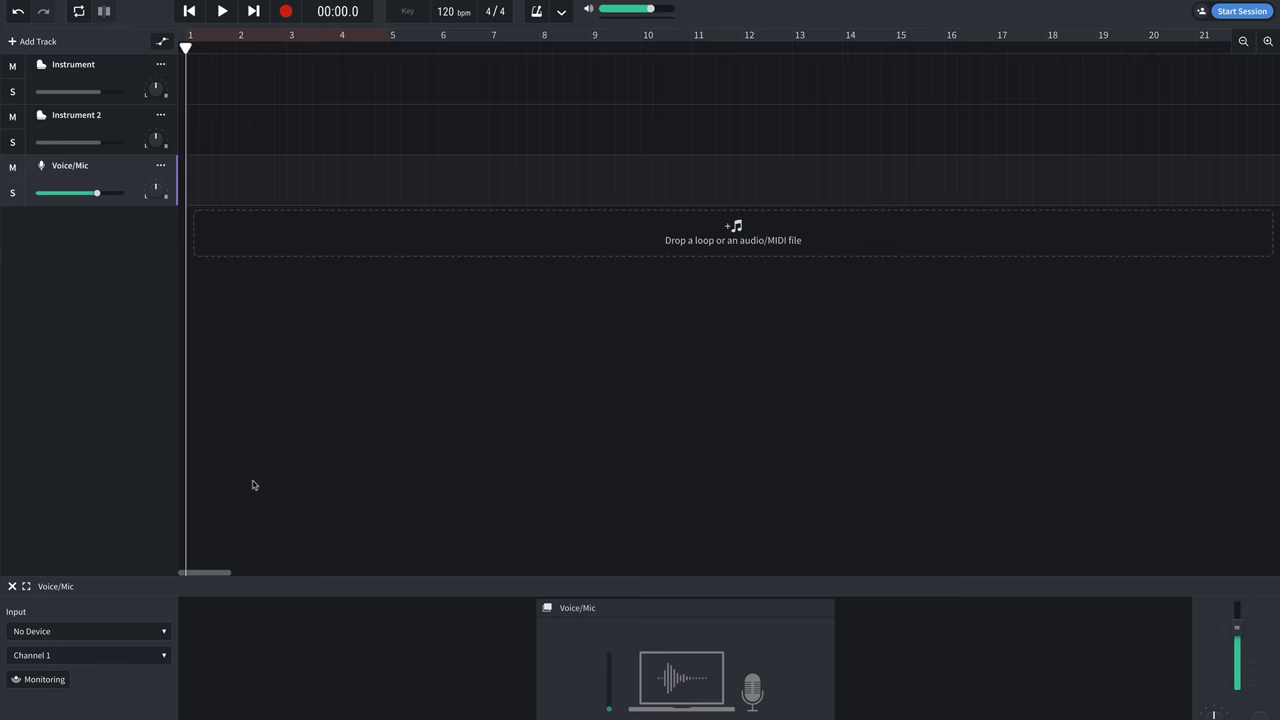
{"action": "left_click", "coordinate": [88, 637]}
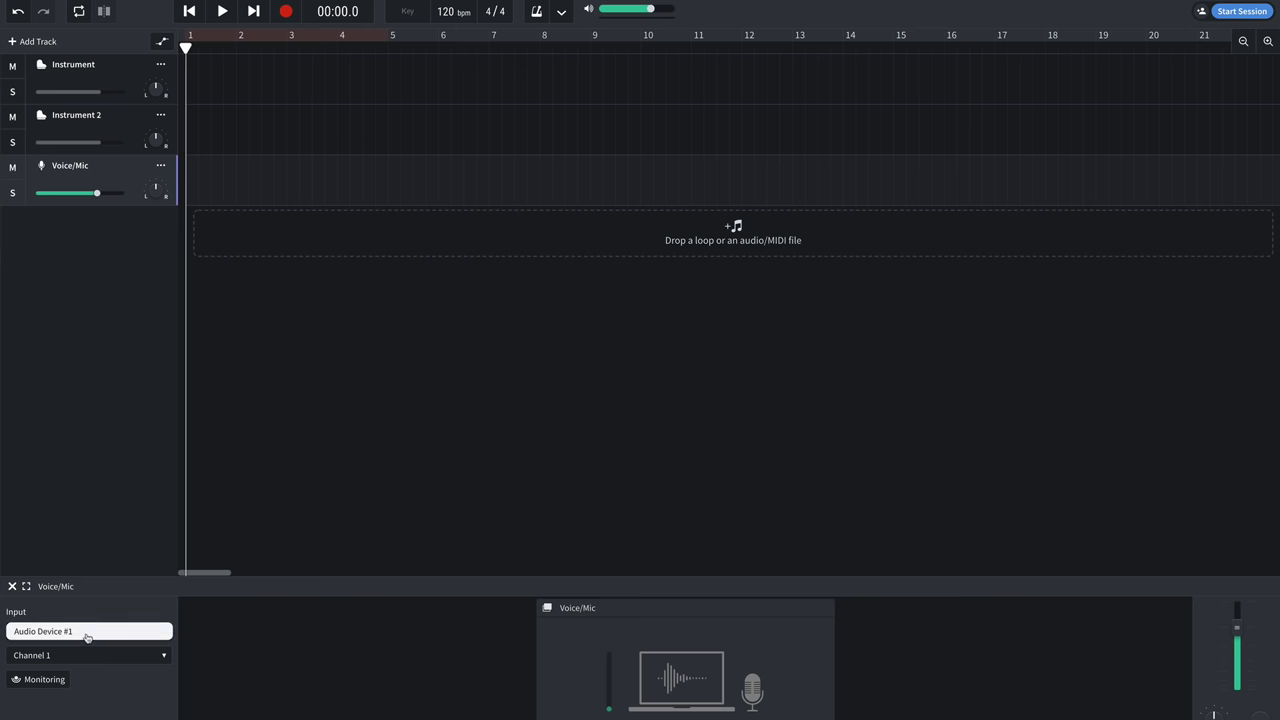
{"action": "left_click", "coordinate": [95, 628]}
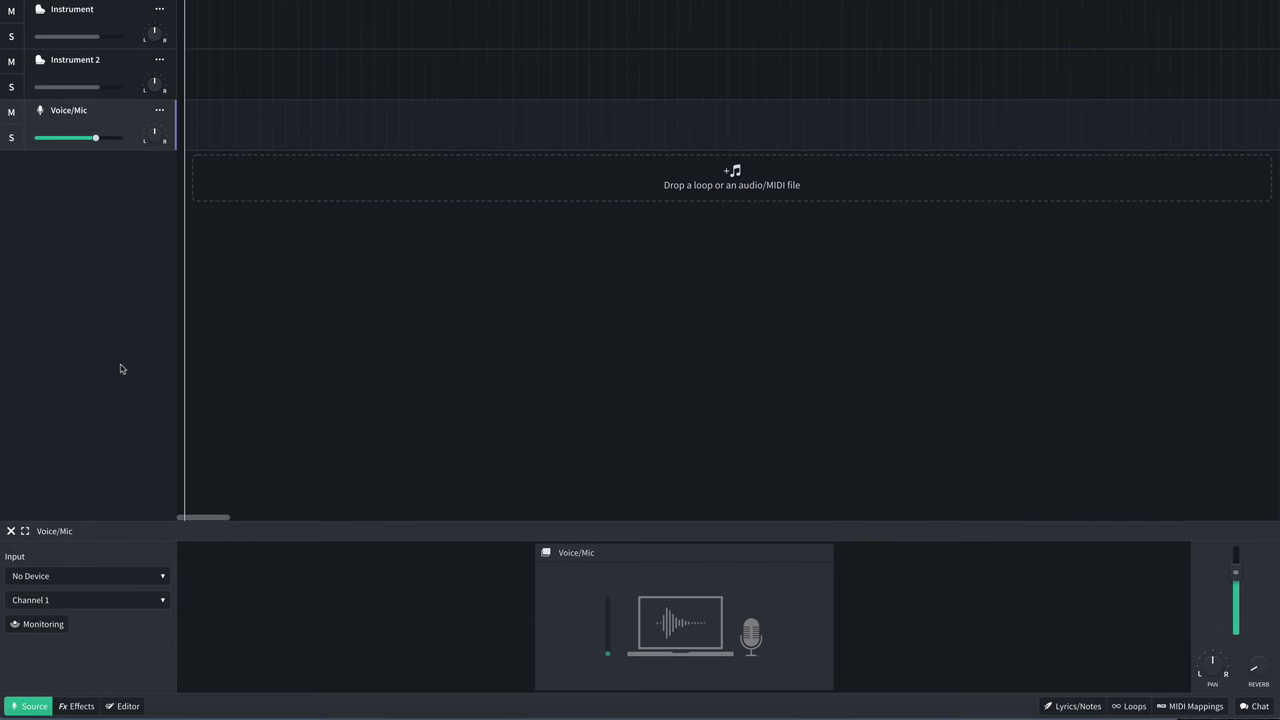
- Apply the High Vox effects preset to the Voice/Mic track
{"action": "left_click", "coordinate": [80, 706]}
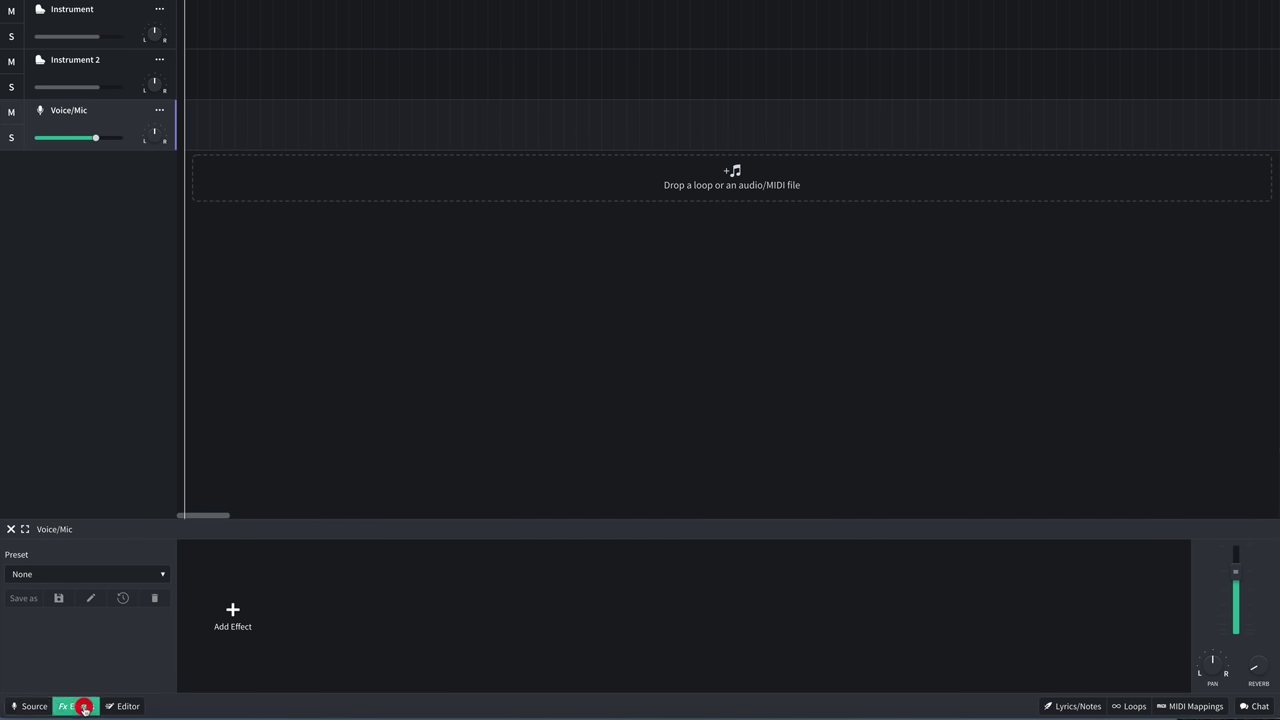
{"action": "left_click", "coordinate": [88, 577]}
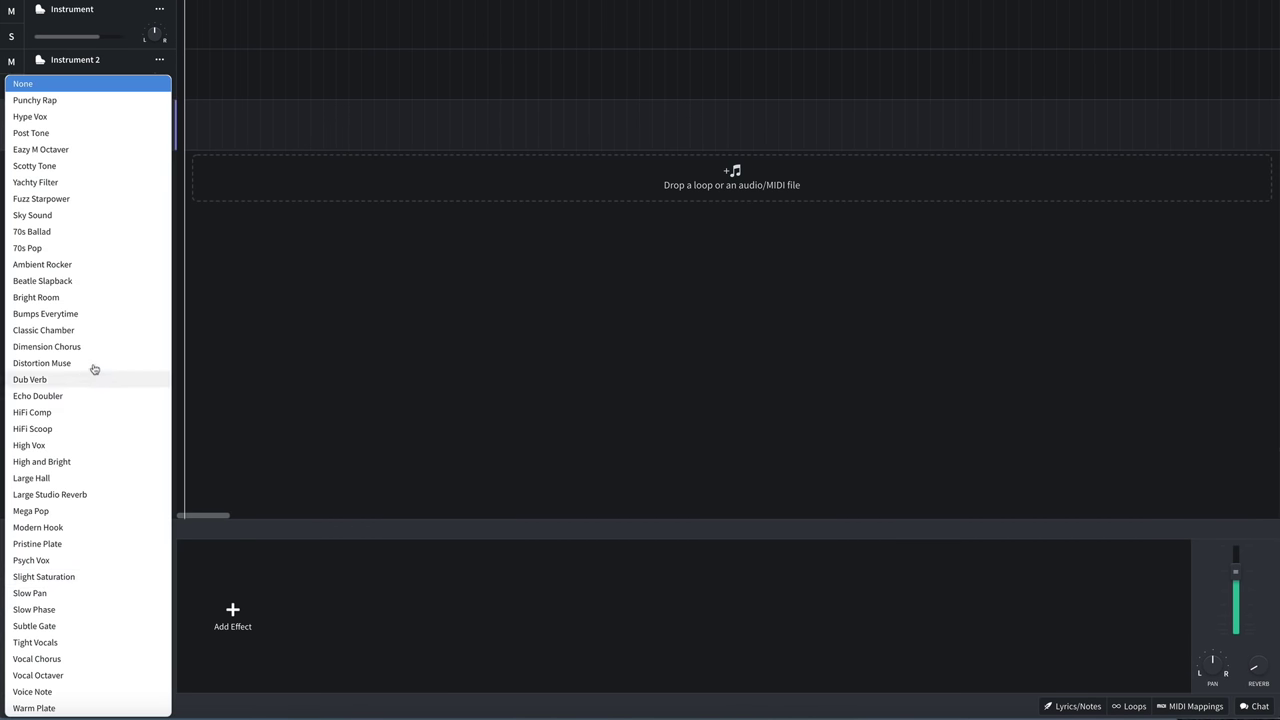
{"action": "left_click", "coordinate": [90, 446]}
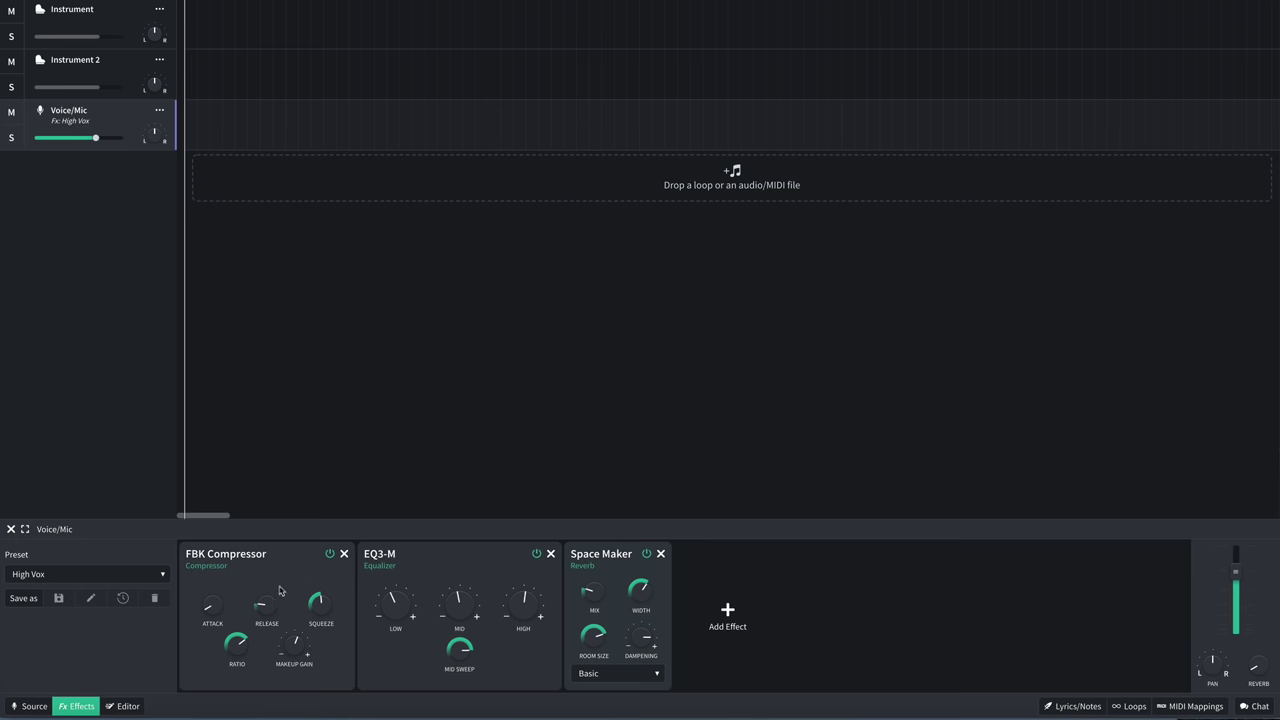
{"action": "mouse_move", "coordinate": [277, 596]}
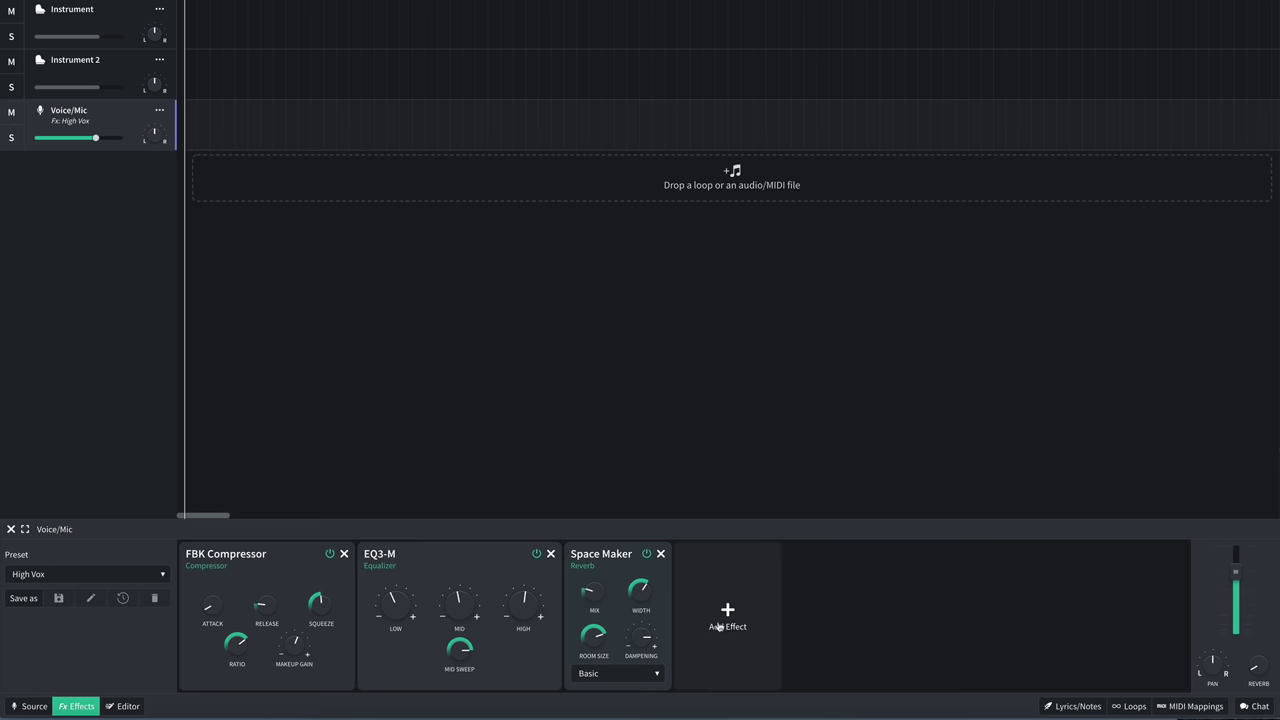
- Add the Delta Driver distortion to the Voice/Mic effects chain, lower its level and remove the effect again
{"action": "left_click", "coordinate": [727, 616]}
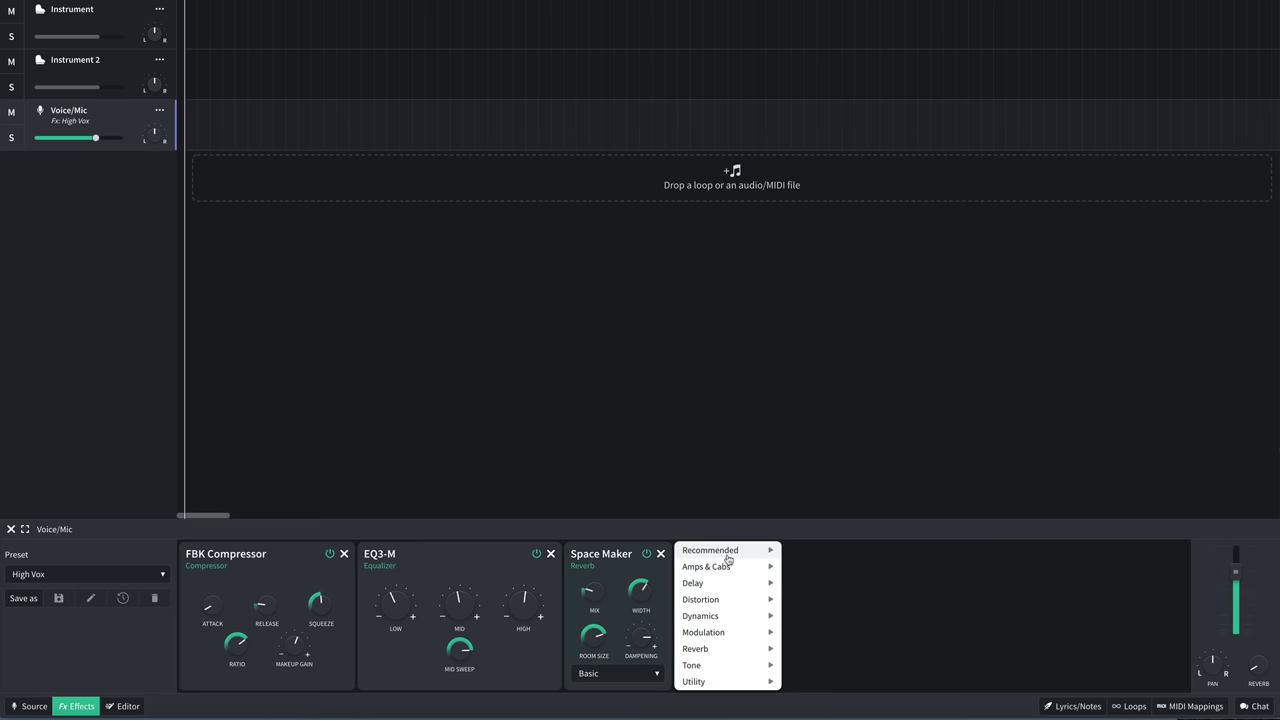
{"action": "mouse_move", "coordinate": [729, 603]}
{"action": "left_click", "coordinate": [806, 612]}
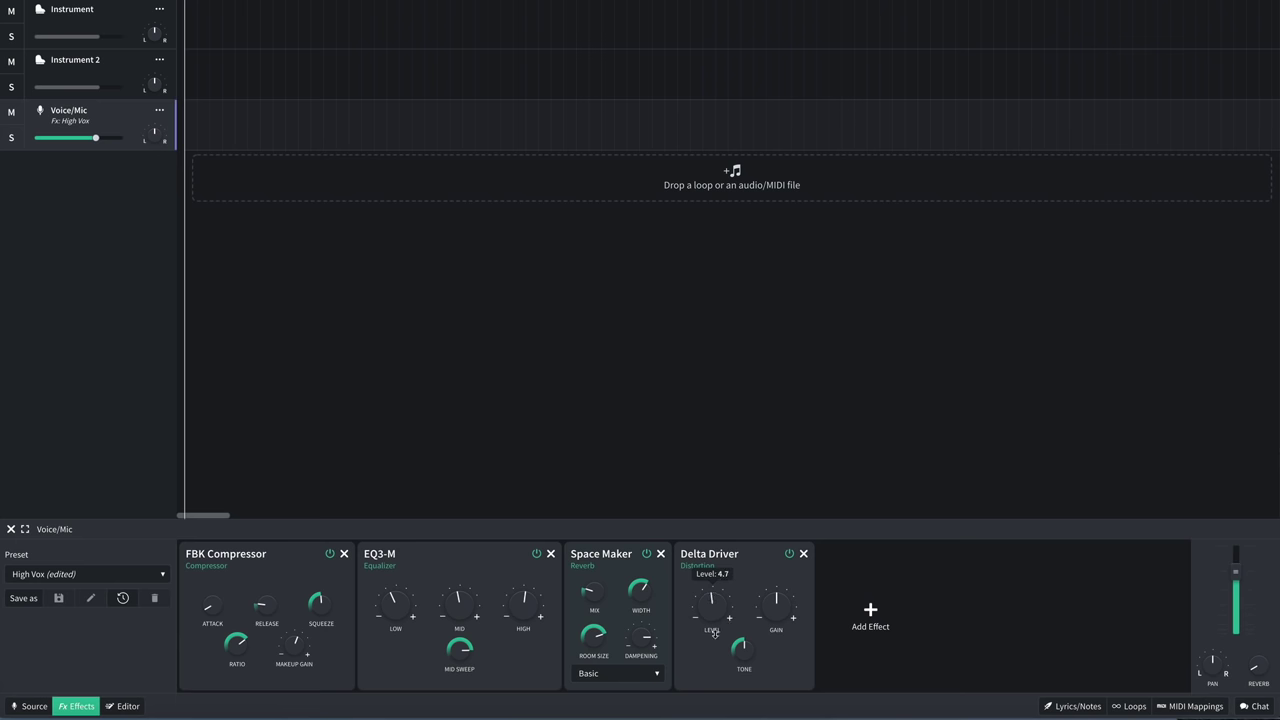
{"action": "left_click_drag", "start_coordinate": [714, 633], "coordinate": [716, 646]}
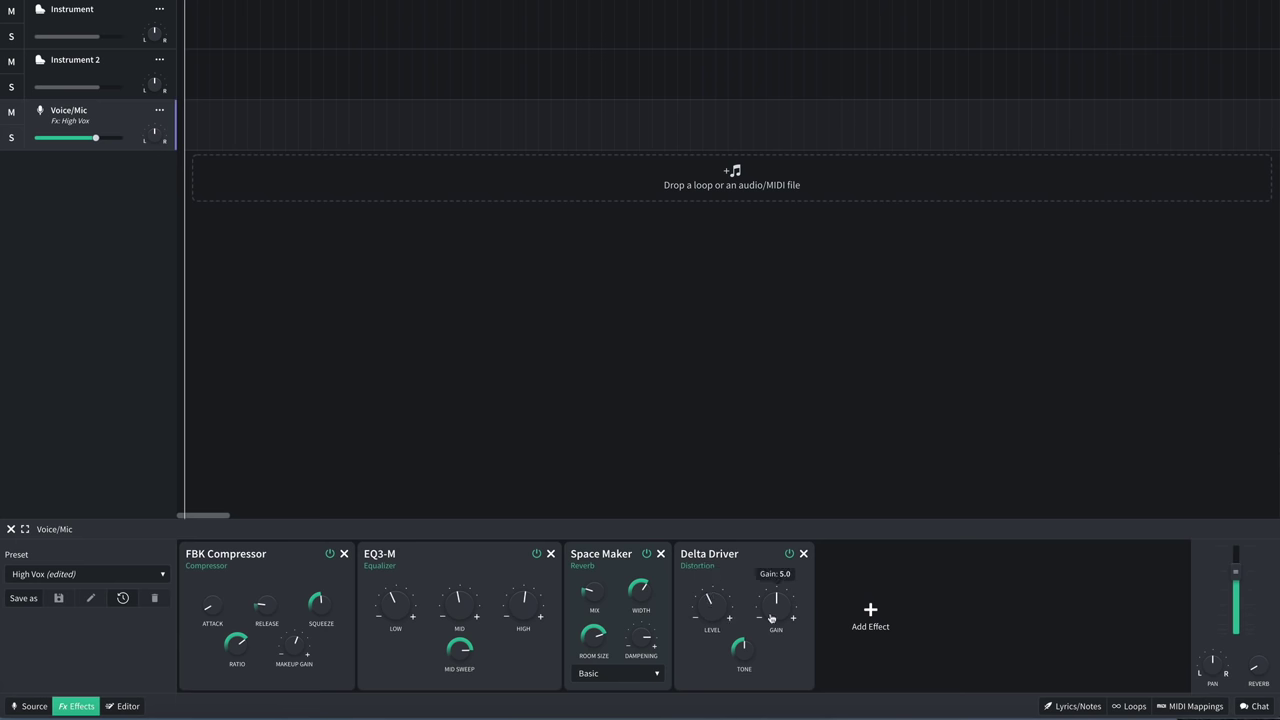
{"action": "left_click", "coordinate": [803, 554]}
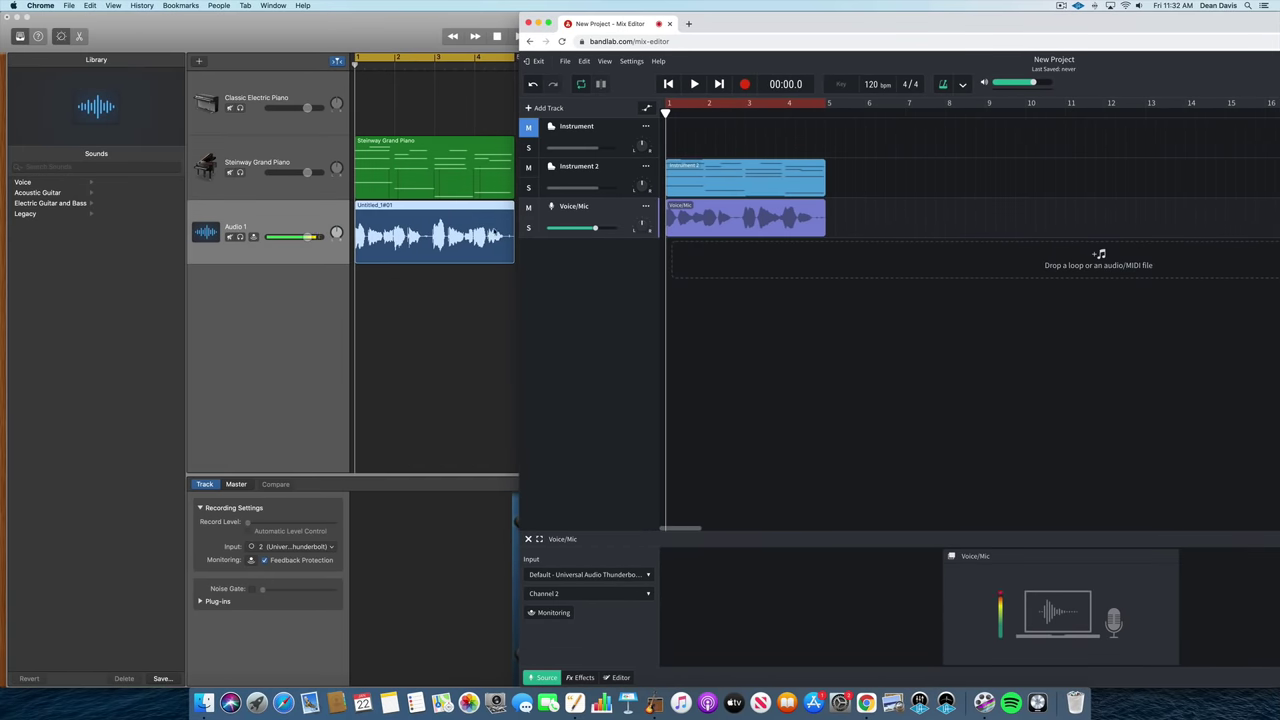
- Switch to GarageBand, apply the Bright Vocal sound to the recorded vocal track and play the loop to hear it
{"action": "left_click", "coordinate": [441, 302]}
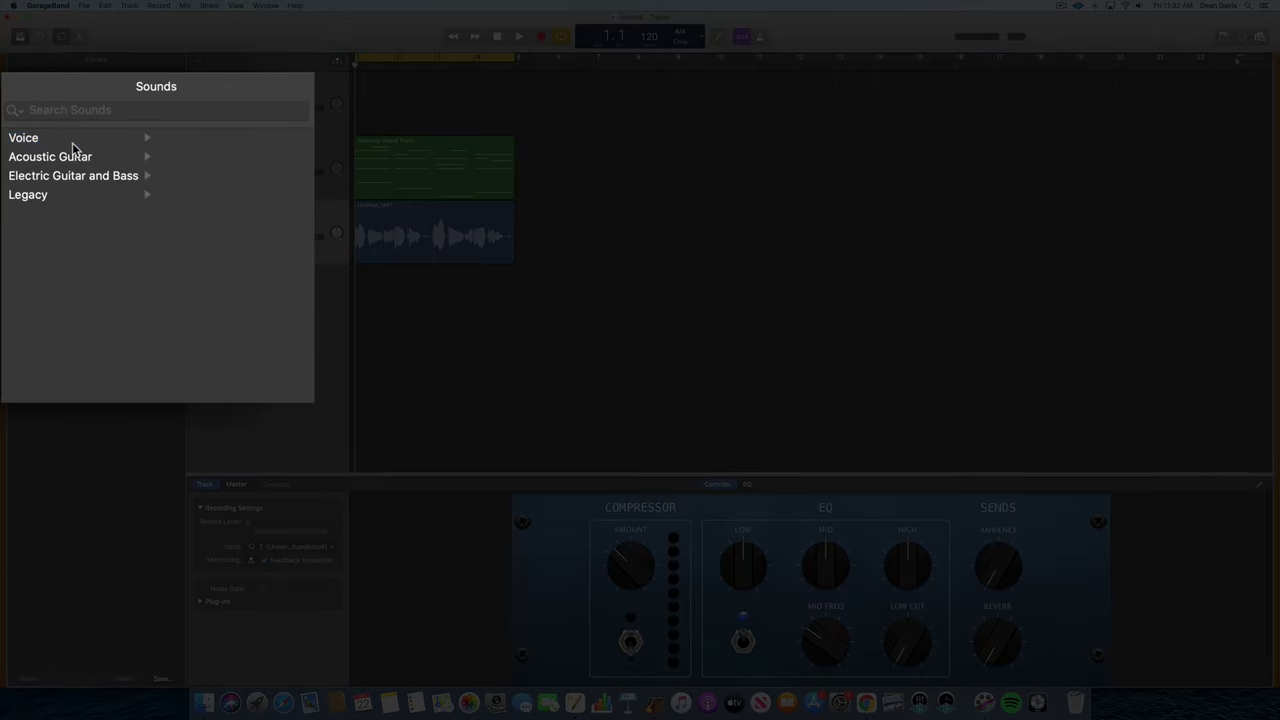
{"action": "left_click", "coordinate": [50, 185]}
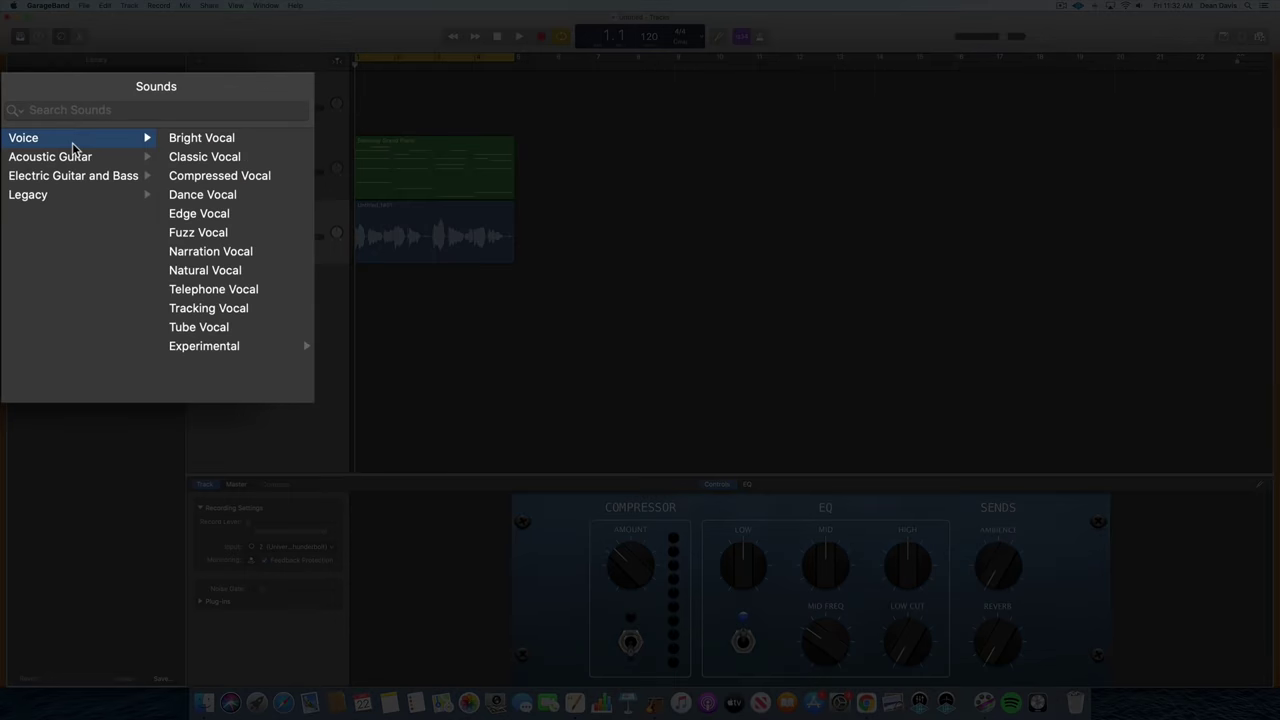
{"action": "left_click", "coordinate": [206, 142]}
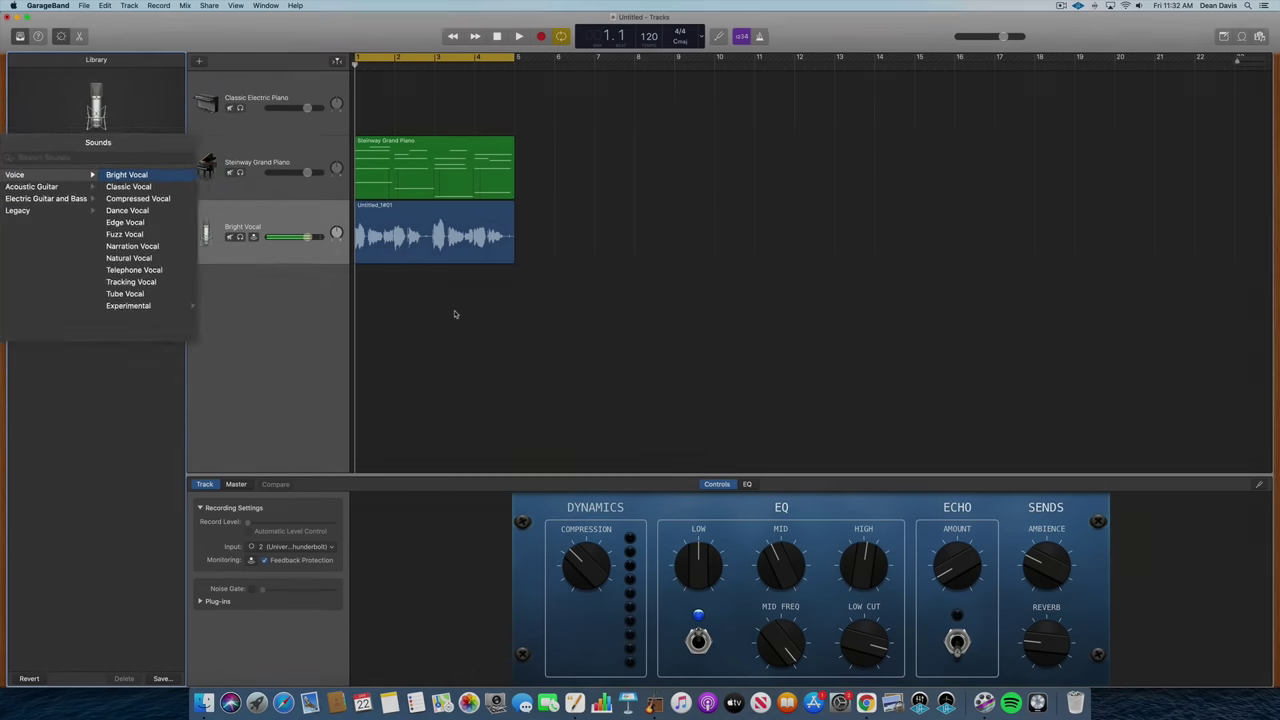
{"action": "key", "text": "space"}
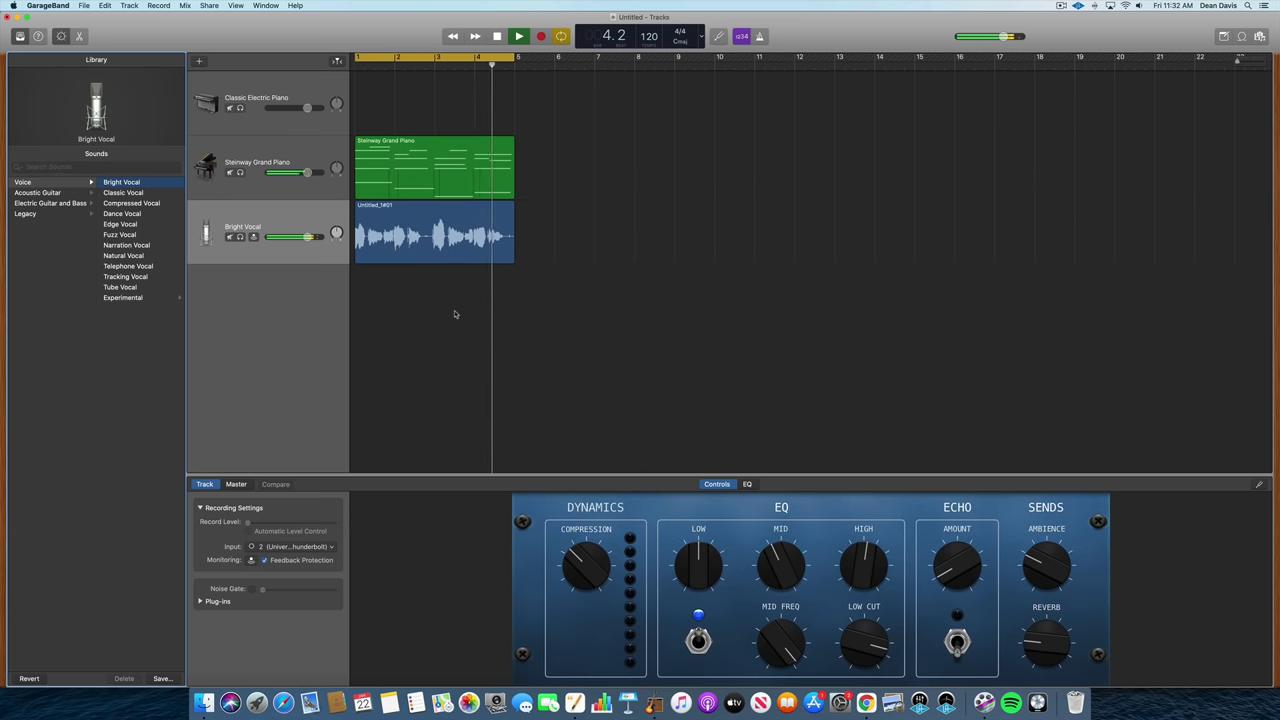
{"action": "key", "text": "space"}
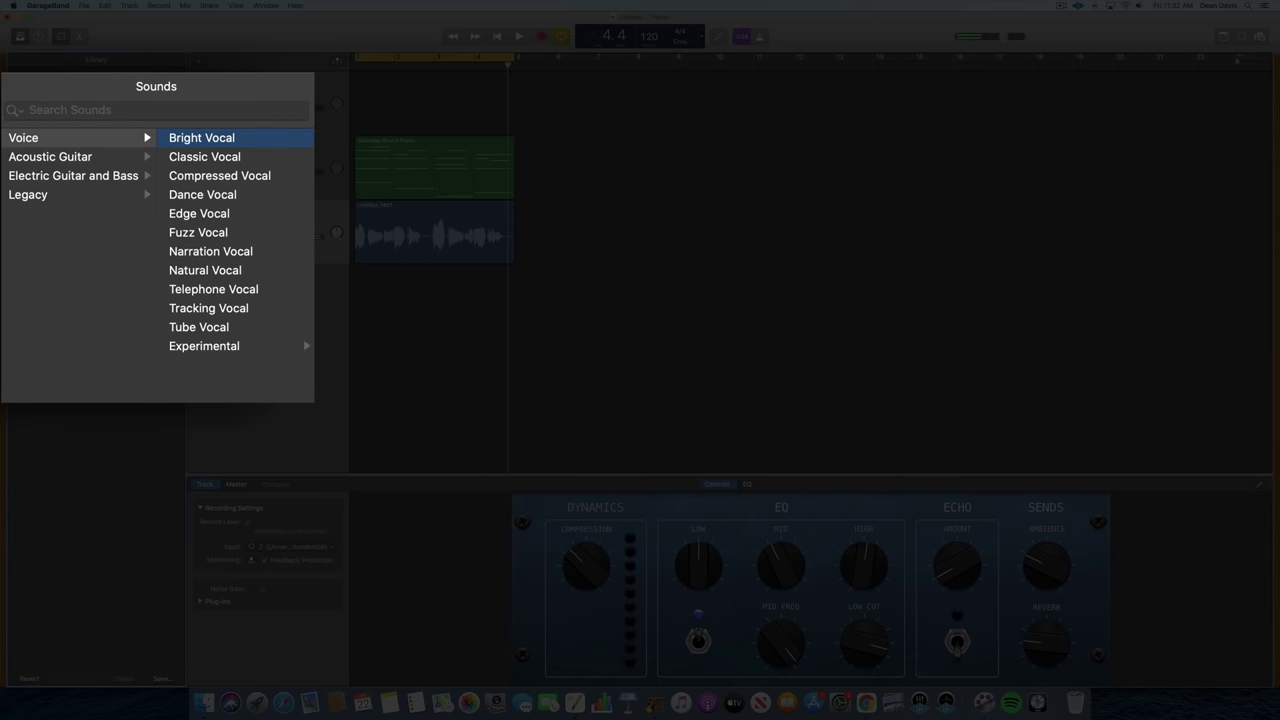
- Change the vocal track's sound to Dance Vocal and play the loop from the beginning
{"action": "left_click", "coordinate": [215, 199]}
{"action": "key", "text": "Return"}
{"action": "key", "text": "space"}
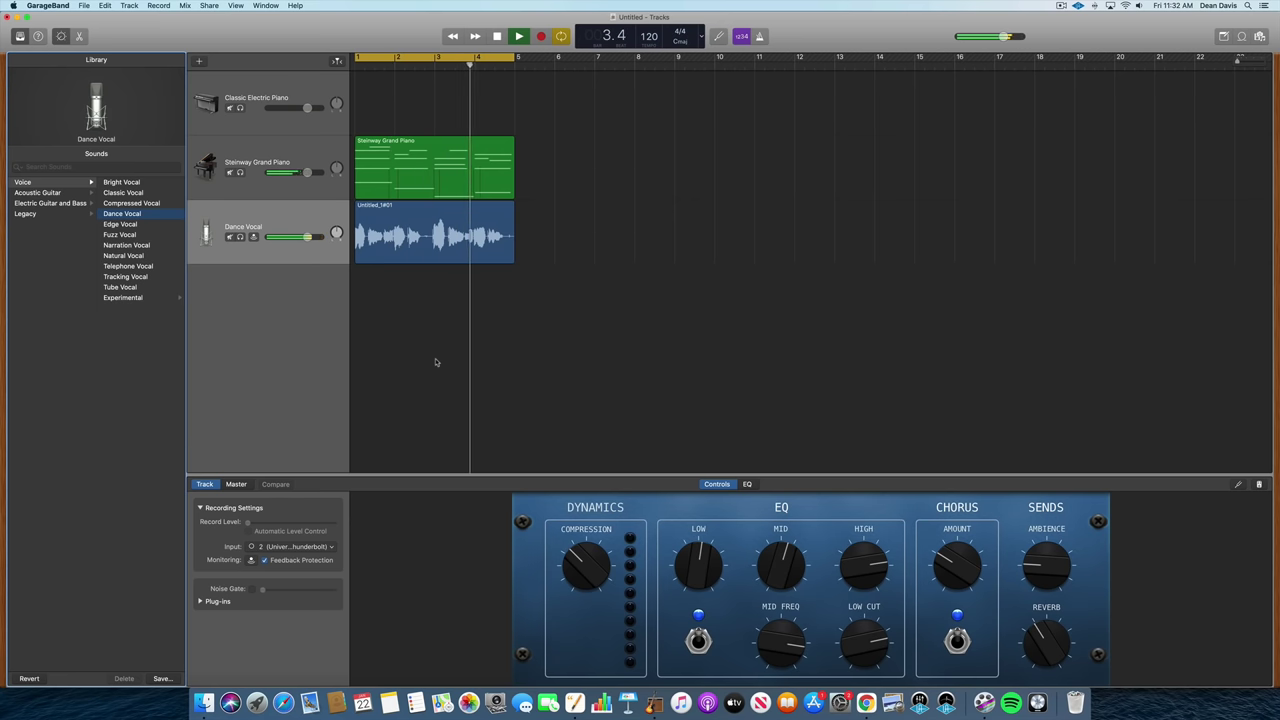
{"action": "key", "text": "space"}
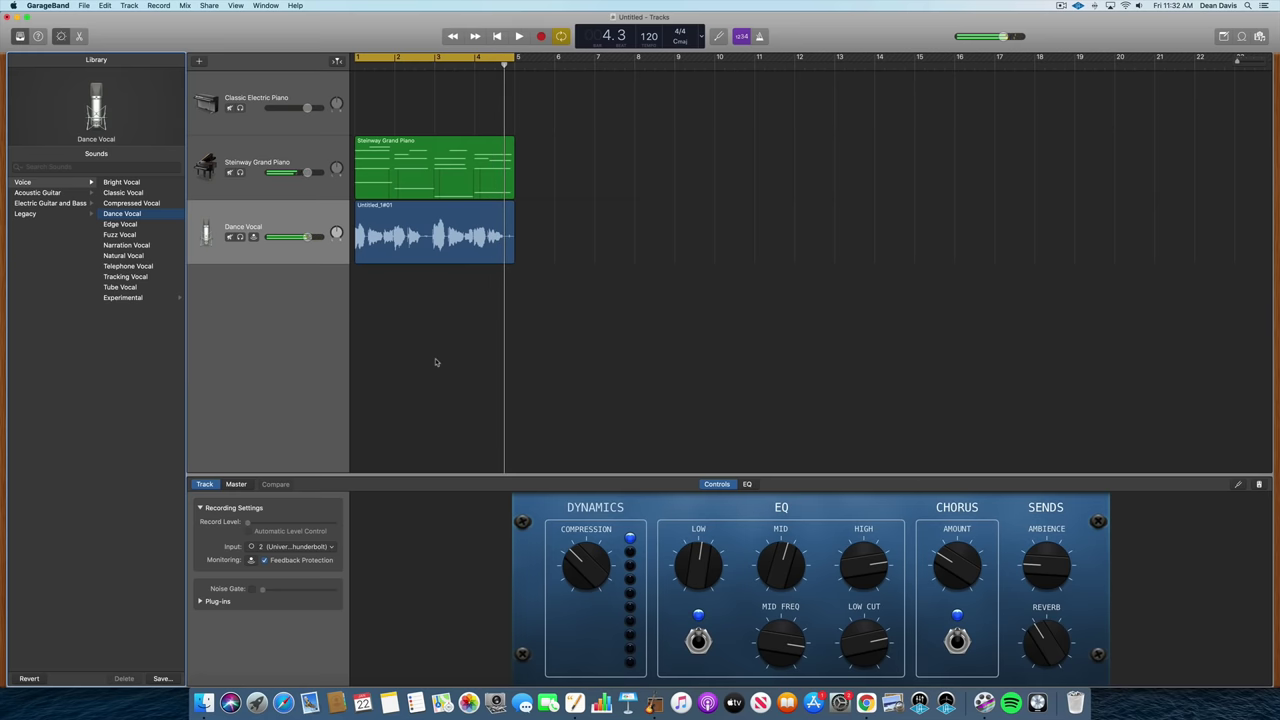
- Switch to BandLab, apply the Sky Sound effects preset to the recorded Voice/Mic track and play it back
{"action": "left_click", "coordinate": [240, 312]}
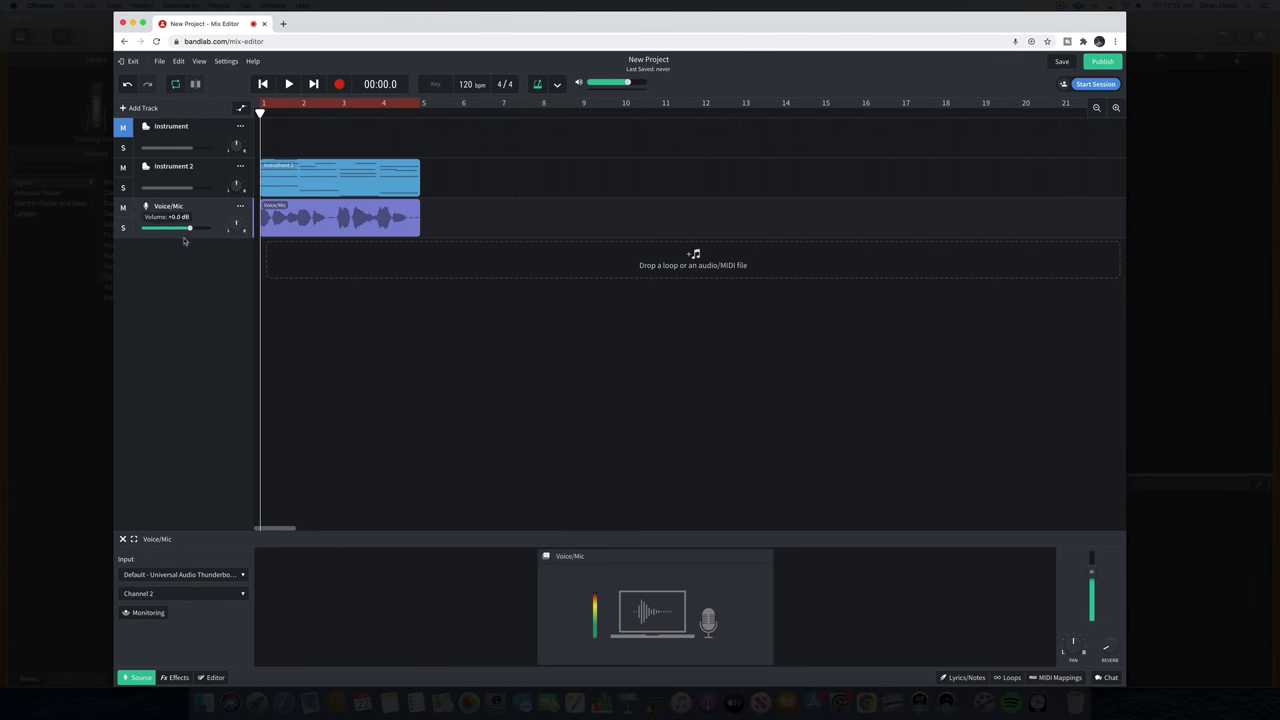
{"action": "left_click", "coordinate": [176, 678]}
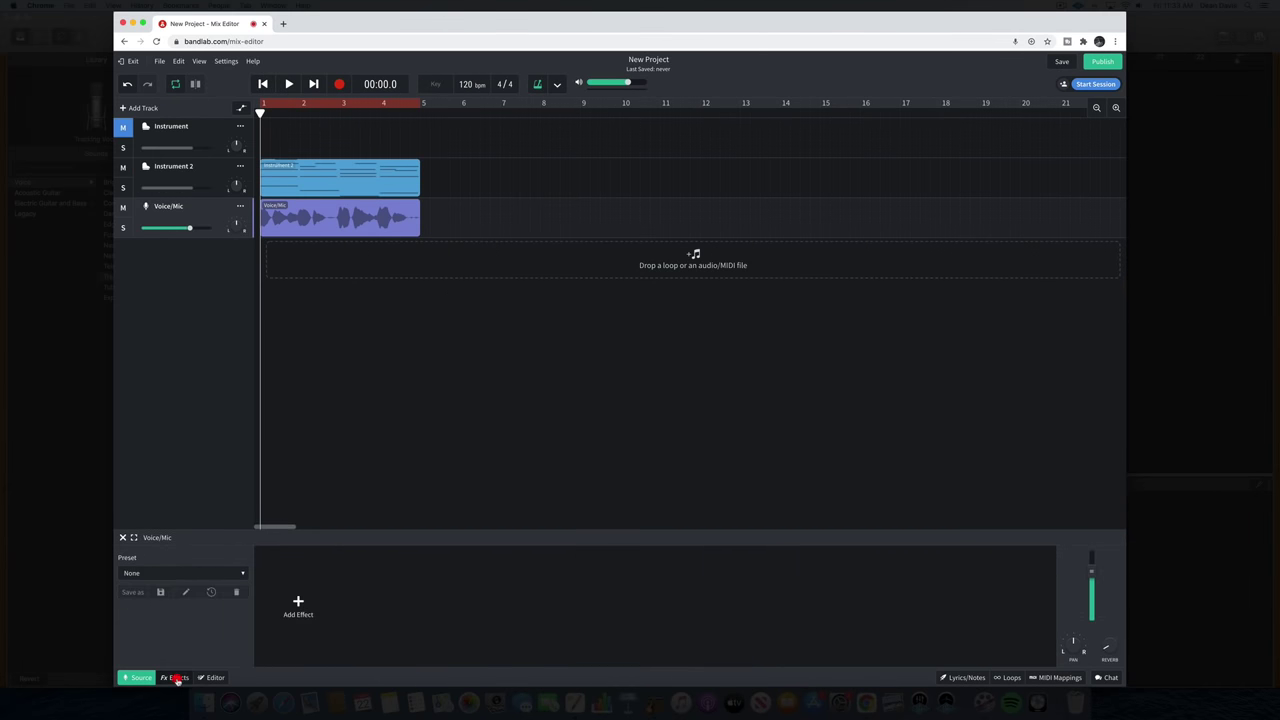
{"action": "left_click", "coordinate": [185, 576]}
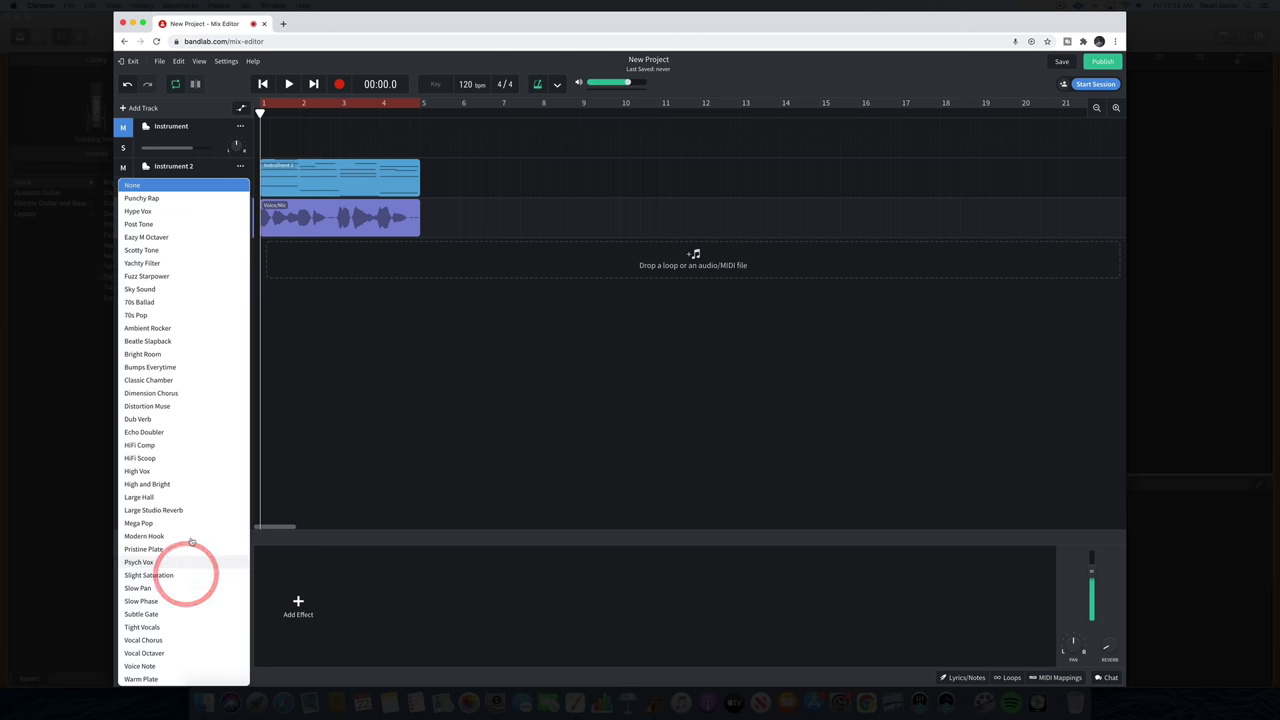
{"action": "left_click", "coordinate": [180, 290]}
{"action": "key", "text": "space"}
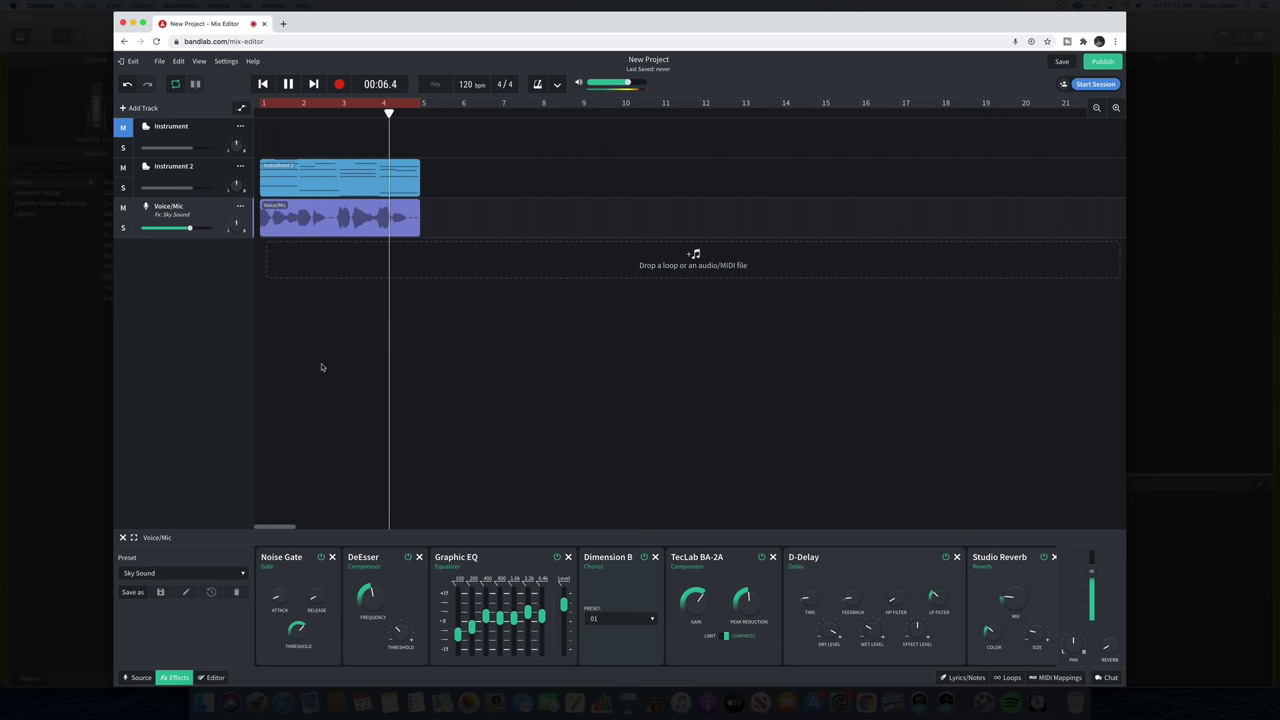
- Change the Voice/Mic track's effects preset to Dimension Chorus and return the playhead to the start
{"action": "left_click", "coordinate": [200, 574]}
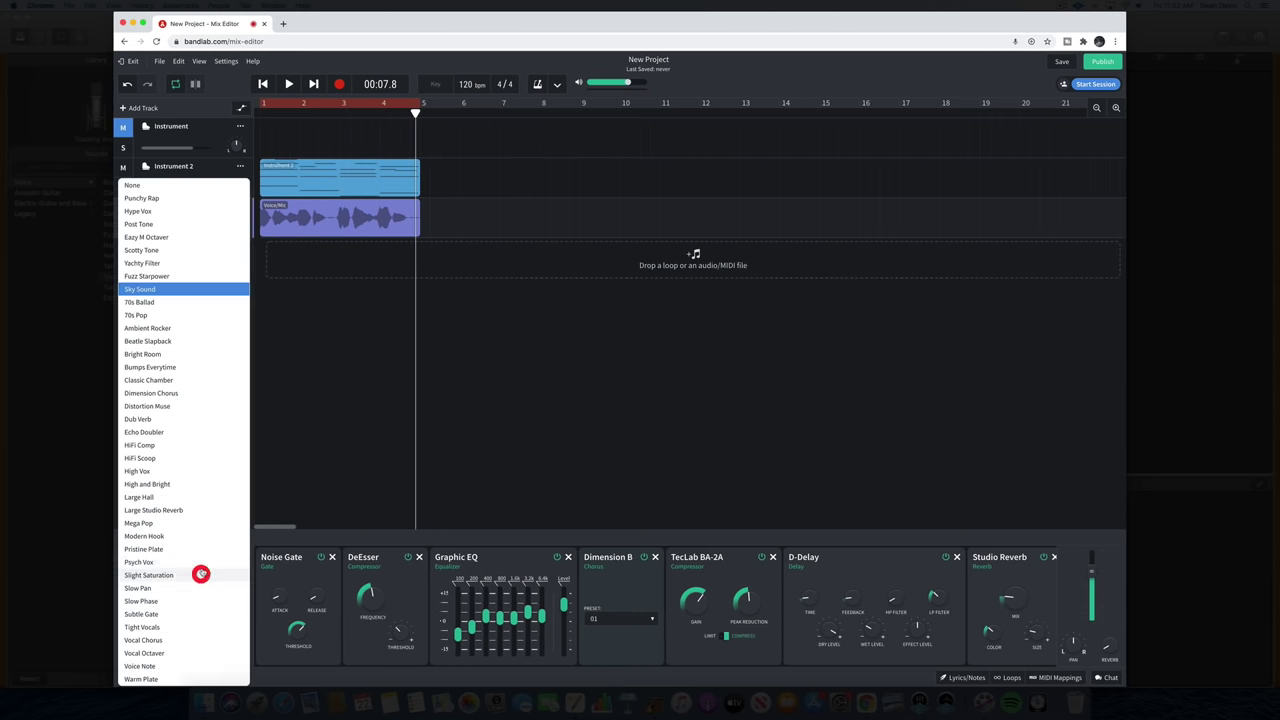
{"action": "left_click", "coordinate": [184, 393]}
{"action": "key", "text": "Return"}
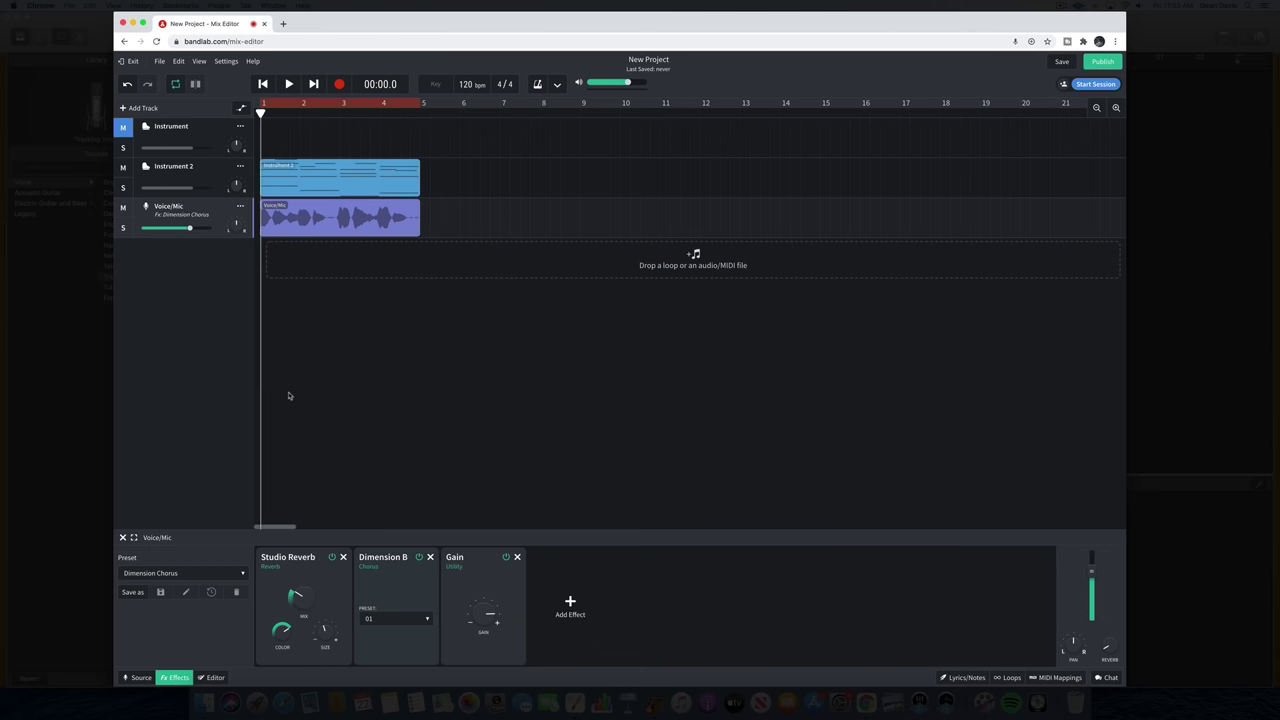
- Play back the vocal with Dimension Chorus, and change the Voice/Mic track's effects preset to Mega Pop to hear it
{"action": "key", "text": "space"}
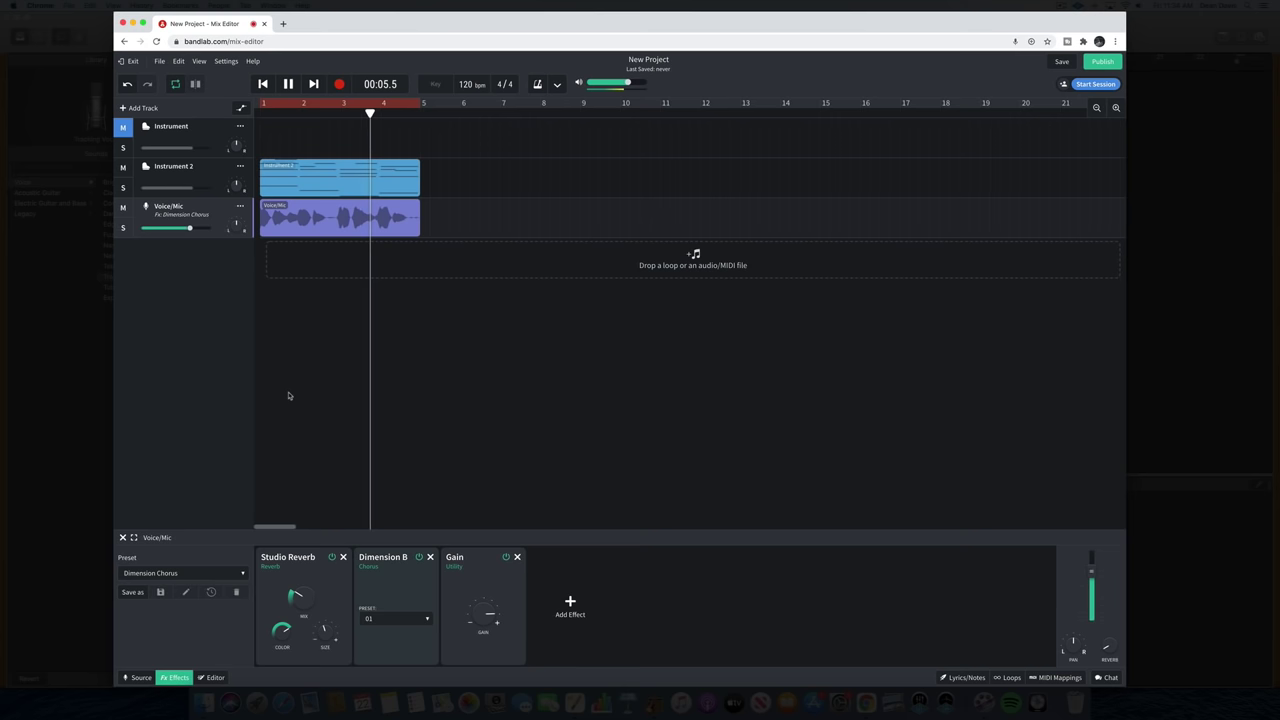
{"action": "key", "text": "space"}
{"action": "left_click", "coordinate": [203, 573]}
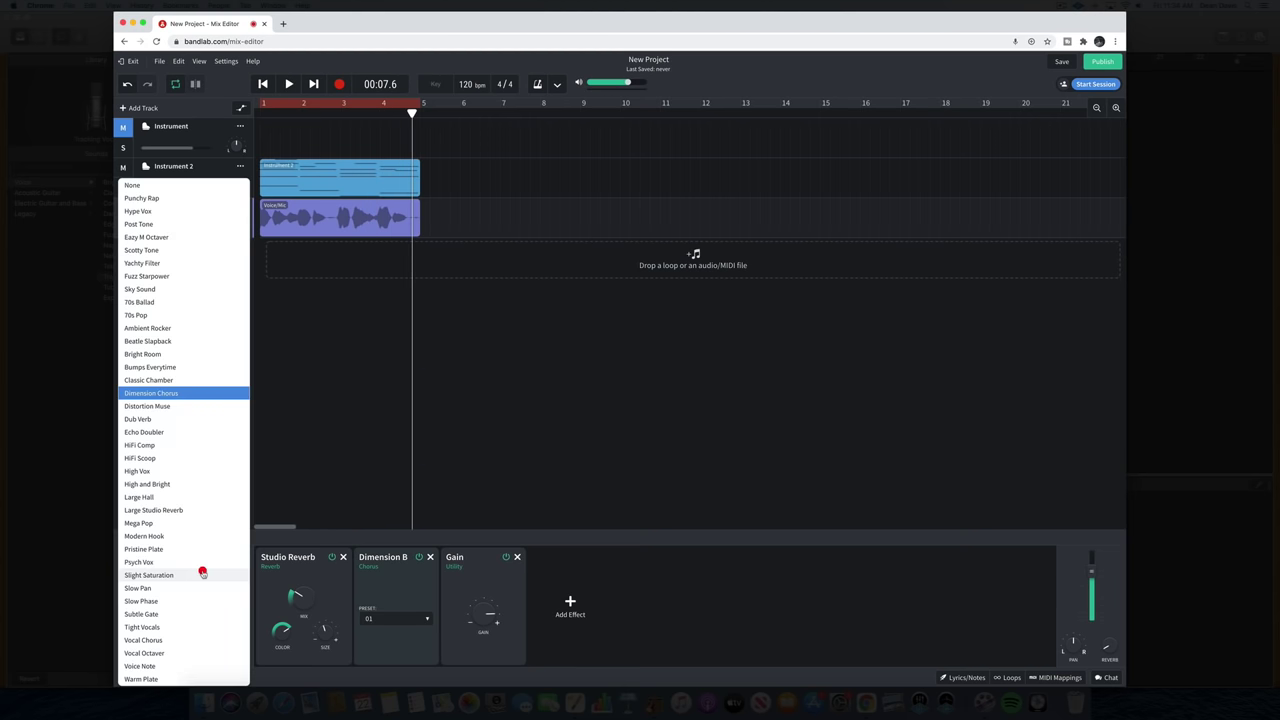
{"action": "left_click", "coordinate": [171, 526]}
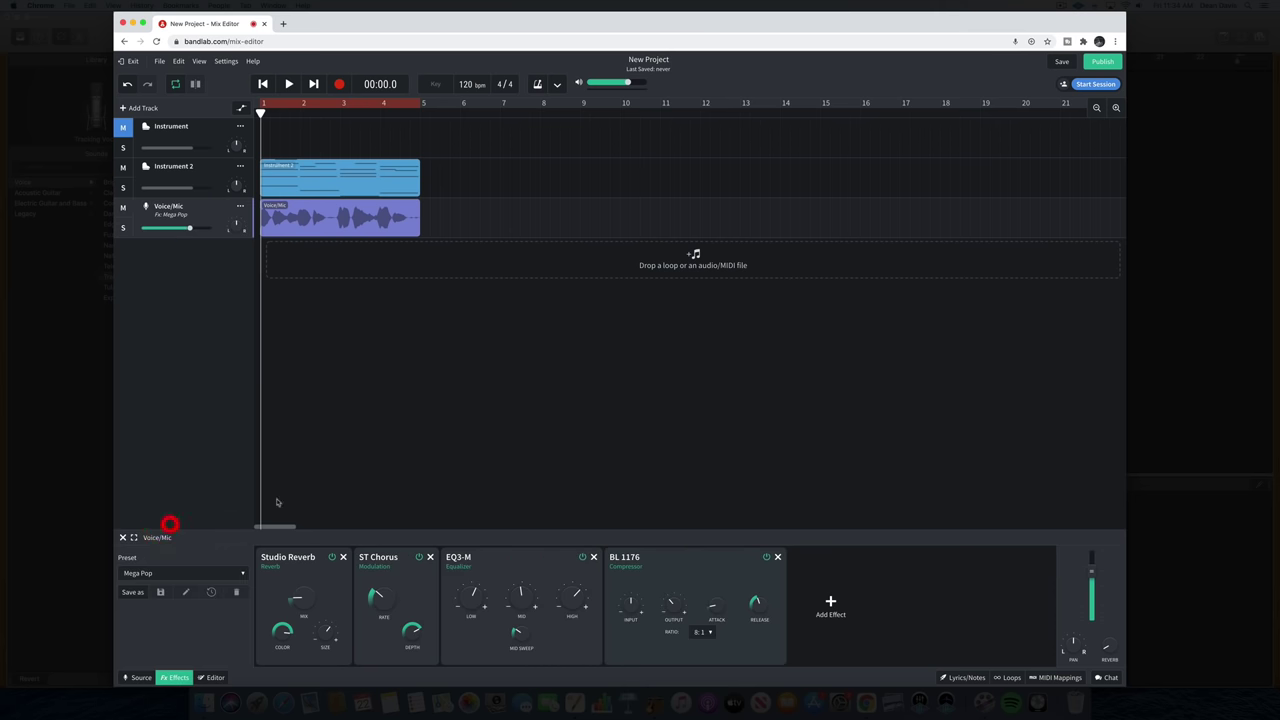
{"action": "key", "text": "space"}
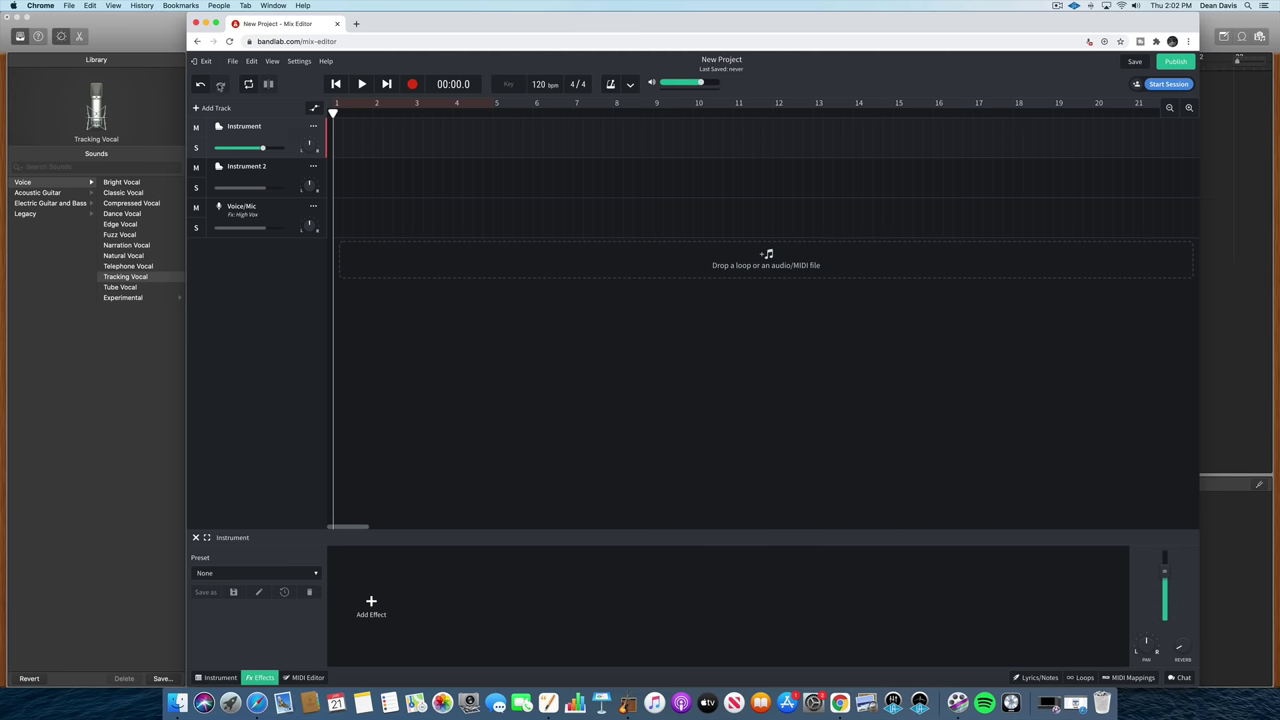
- Switch to GarageBand, browse the Apple Loops instrument, genre and descriptor filters, and place the 12-8 Afro Cuban Conga 01 loop on a new track at bar 12
{"action": "left_click", "coordinate": [175, 45]}
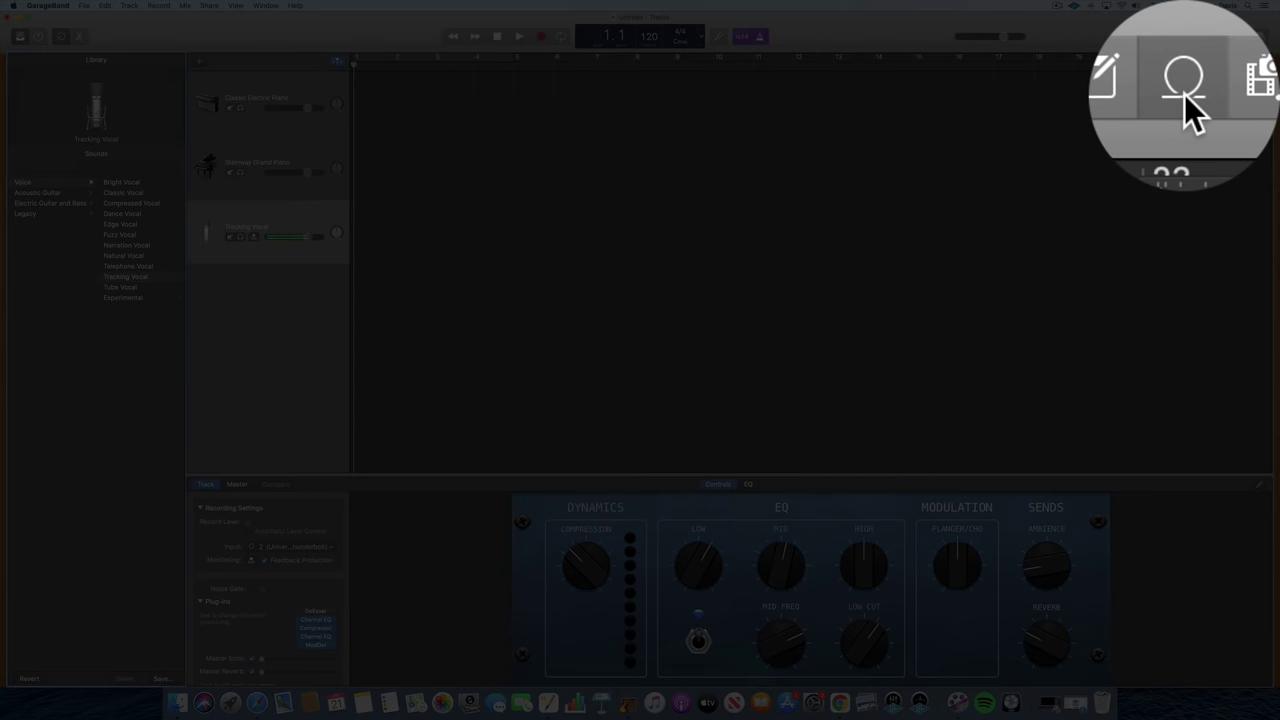
{"action": "left_click", "coordinate": [1241, 36]}
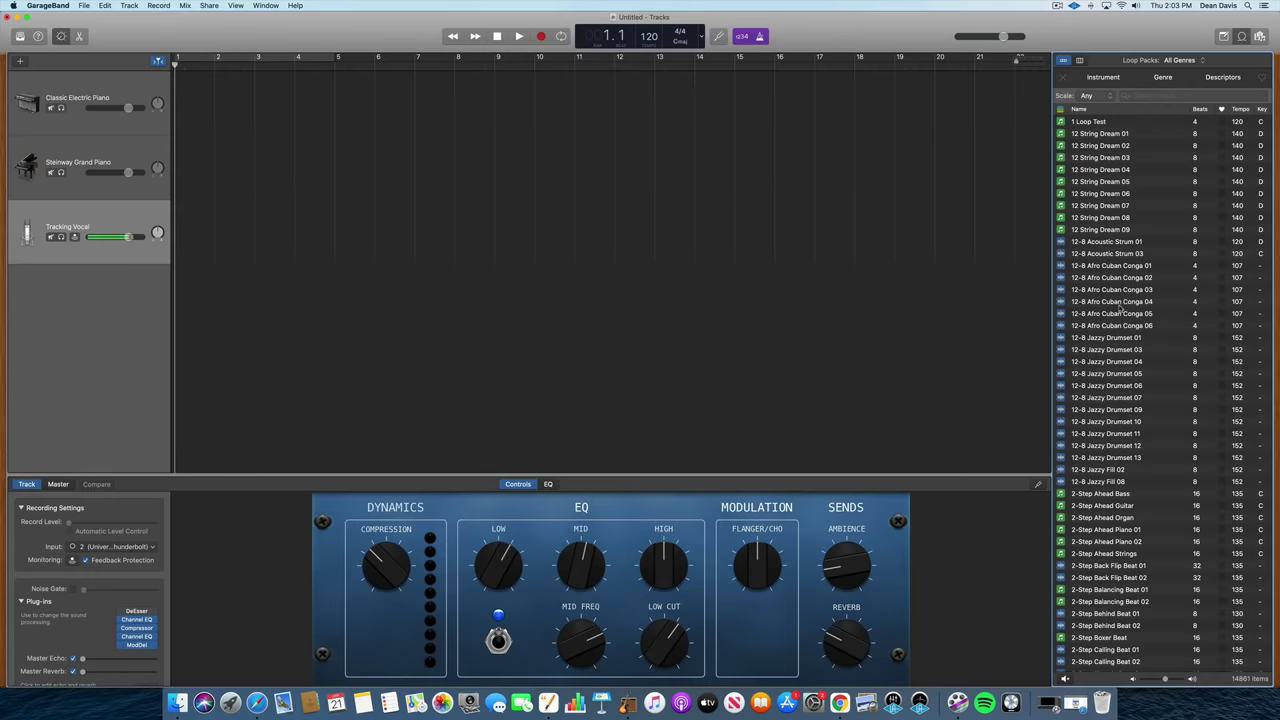
{"action": "left_click", "coordinate": [1105, 79]}
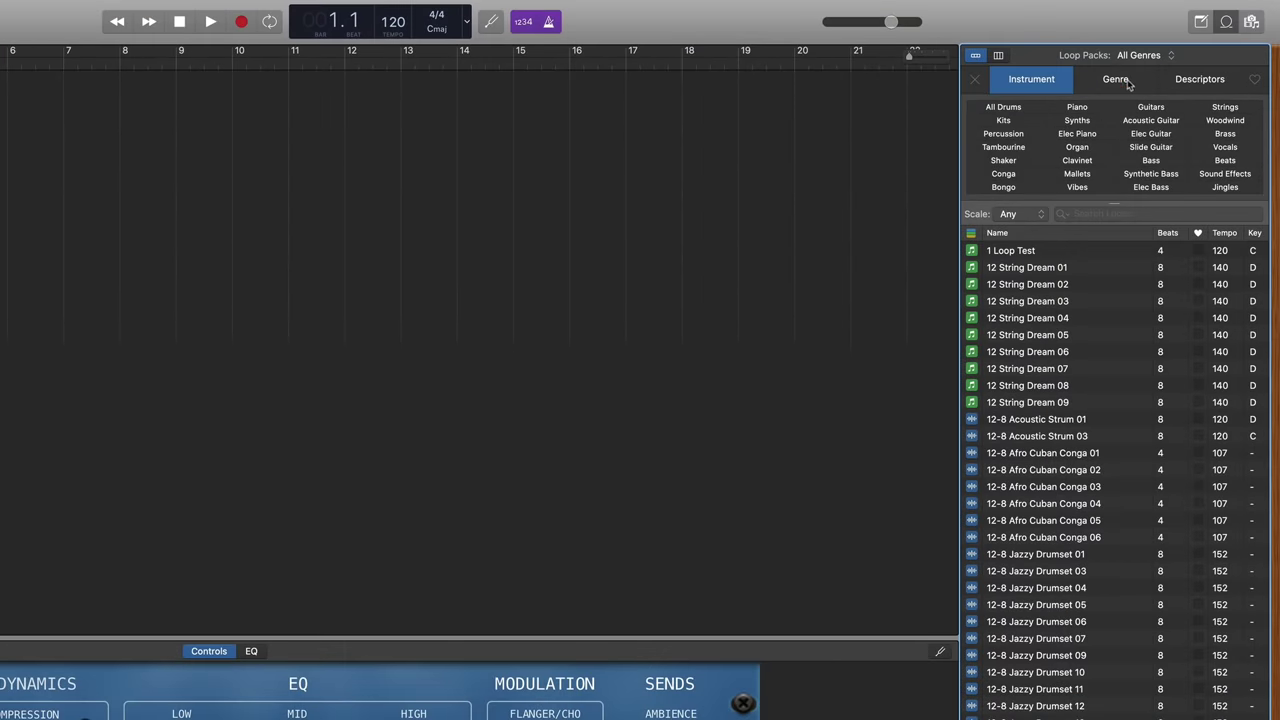
{"action": "left_click", "coordinate": [1120, 80]}
{"action": "left_click", "coordinate": [1202, 84]}
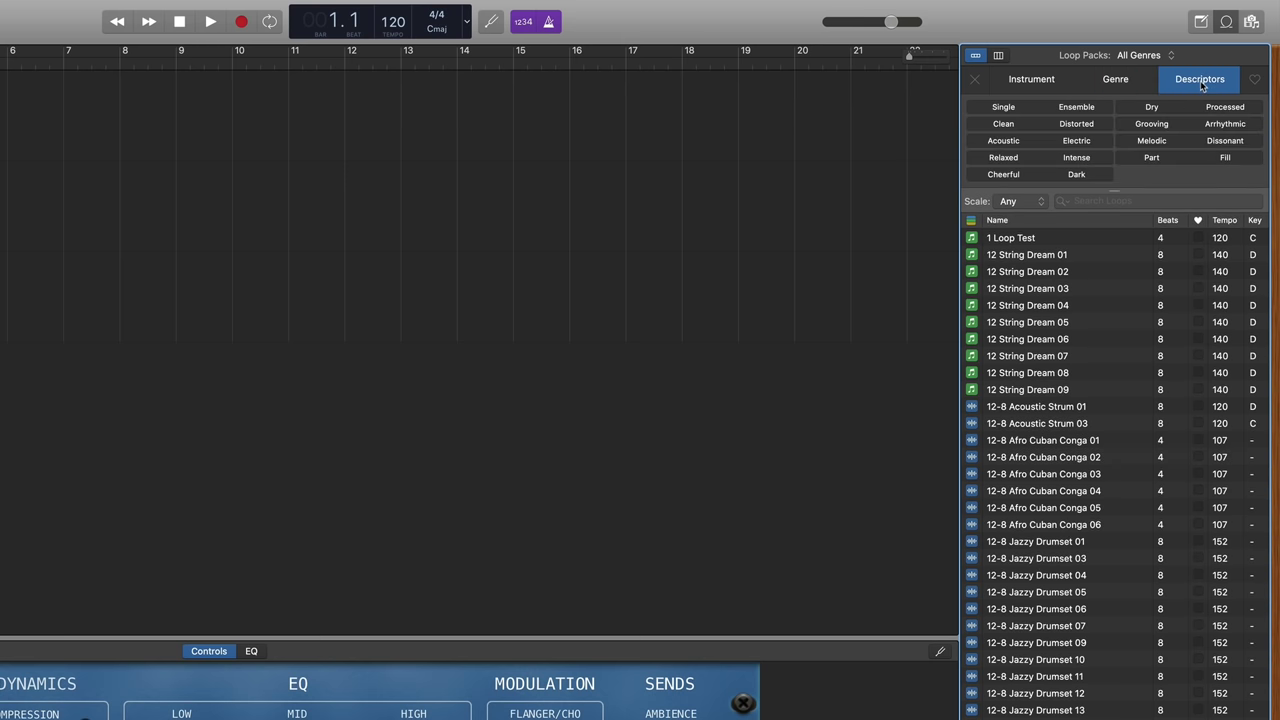
{"action": "left_click_drag", "start_coordinate": [990, 442], "coordinate": [324, 399]}
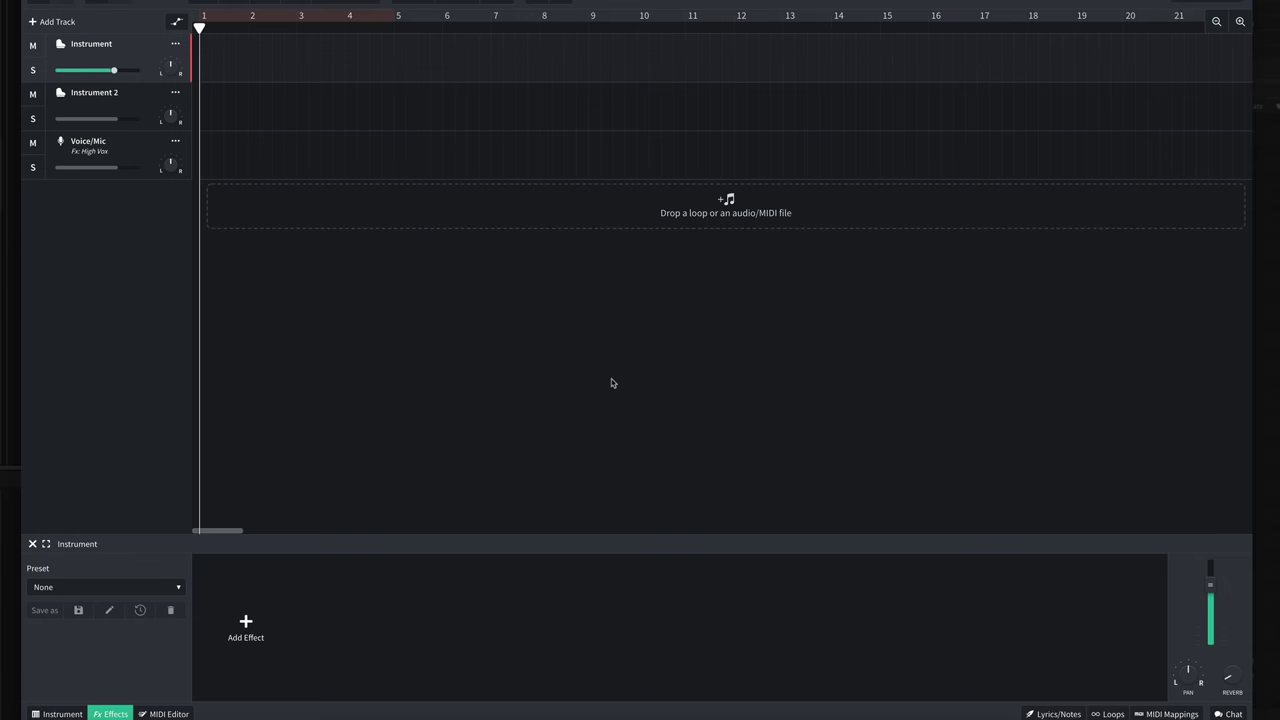
- In BandLab, find the Lo-Fi Hip Hop Vol. 5 pack under the LoFi genre and place LoFi Hip Hop III Drums 02 on a new track at bar 1
{"action": "left_click", "coordinate": [1108, 714]}
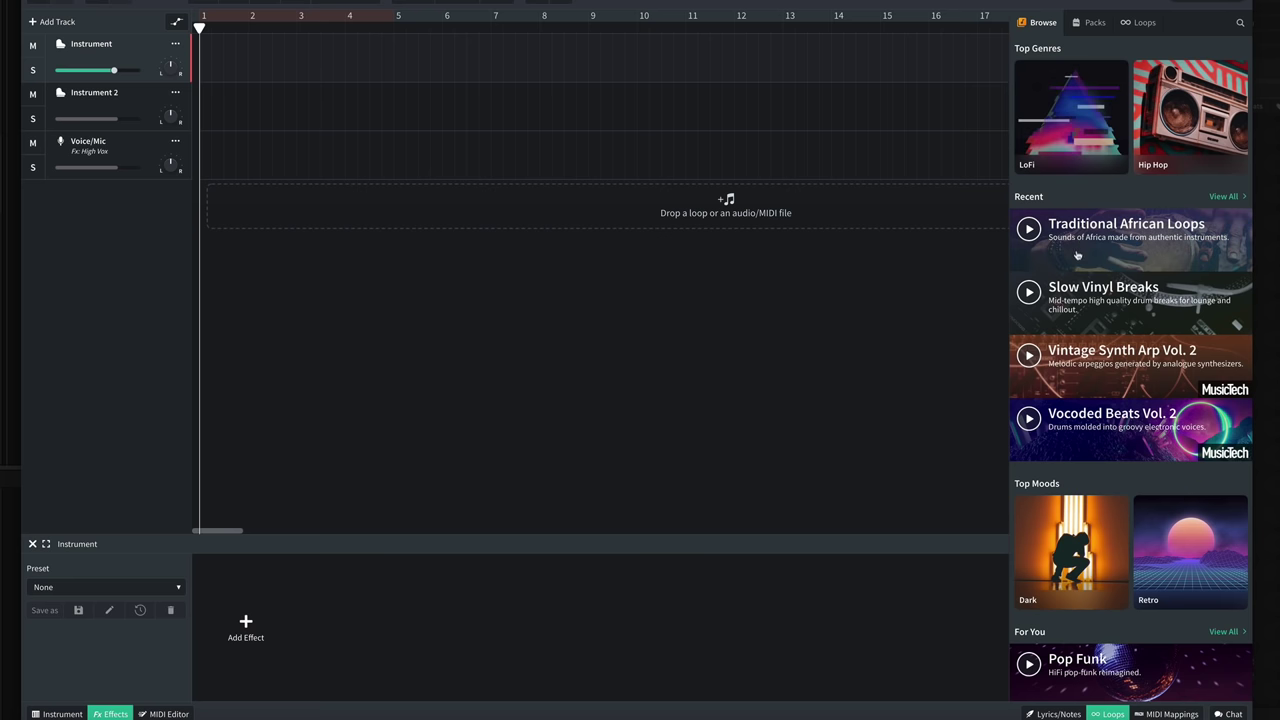
{"action": "left_click", "coordinate": [1085, 126]}
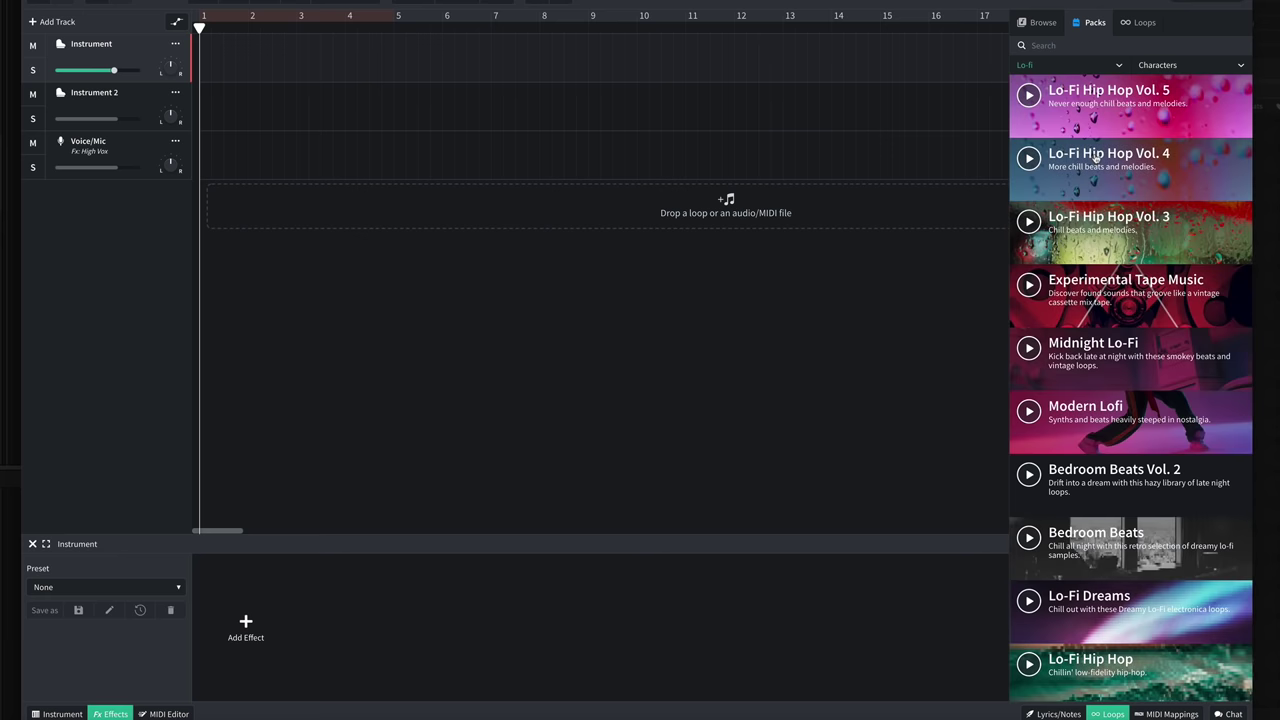
{"action": "left_click", "coordinate": [1183, 114]}
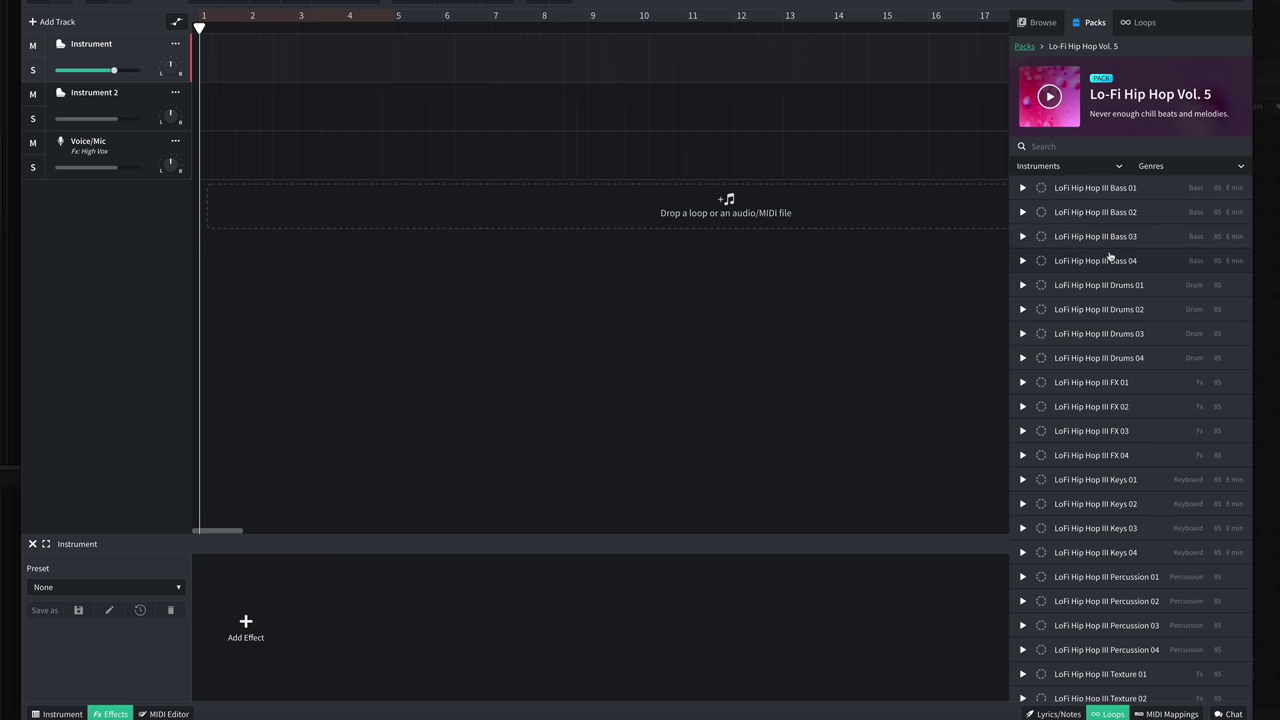
{"action": "scroll", "coordinate": [1110, 257], "scroll_direction": "down", "scroll_amount": 1}
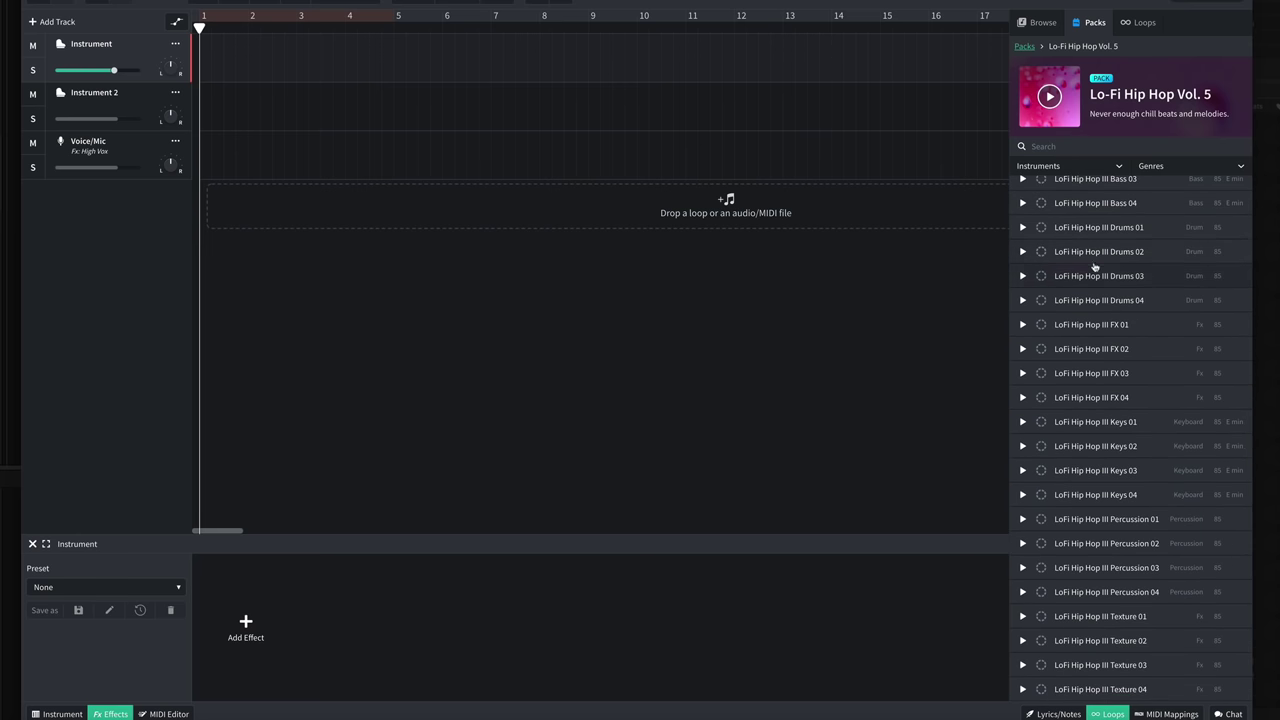
{"action": "left_click_drag", "start_coordinate": [1092, 253], "coordinate": [656, 212]}
{"action": "left_click_drag", "start_coordinate": [555, 208], "coordinate": [238, 208]}
- Return to the full list of loop packs and examine the available genre and character filters
{"action": "left_click", "coordinate": [1024, 46]}
{"action": "left_click", "coordinate": [1121, 66]}
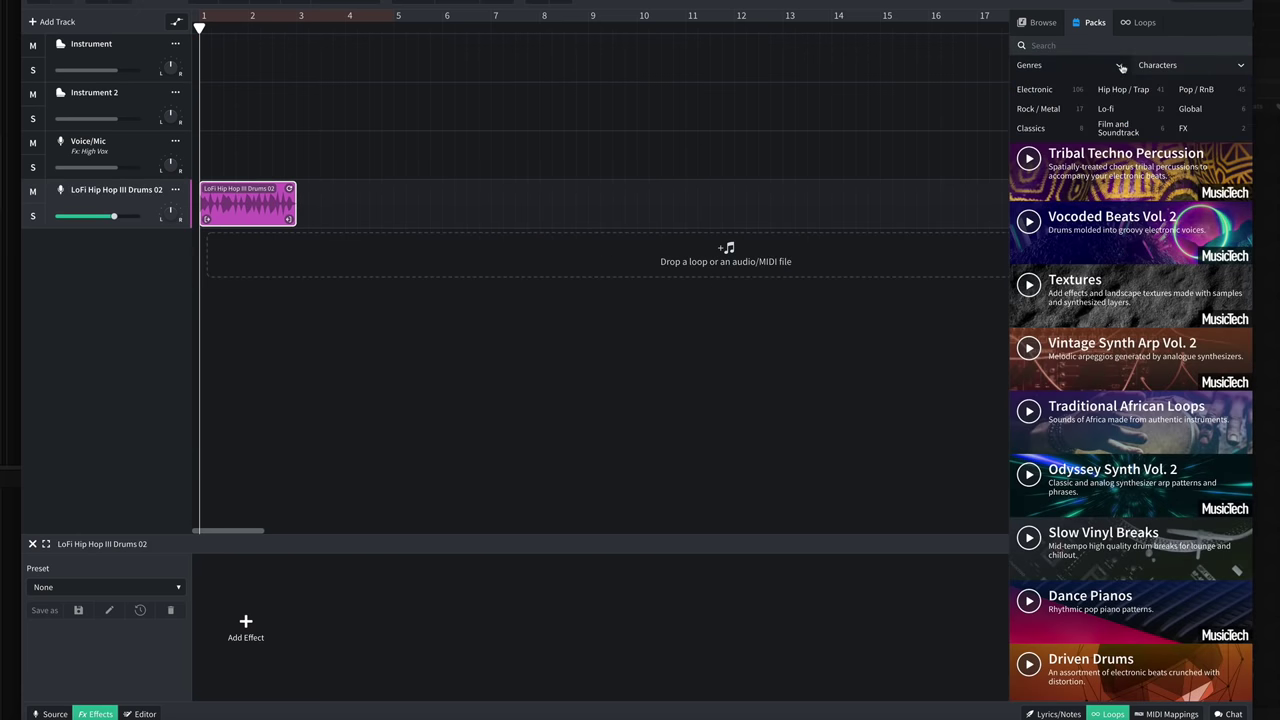
{"action": "left_click", "coordinate": [1120, 66]}
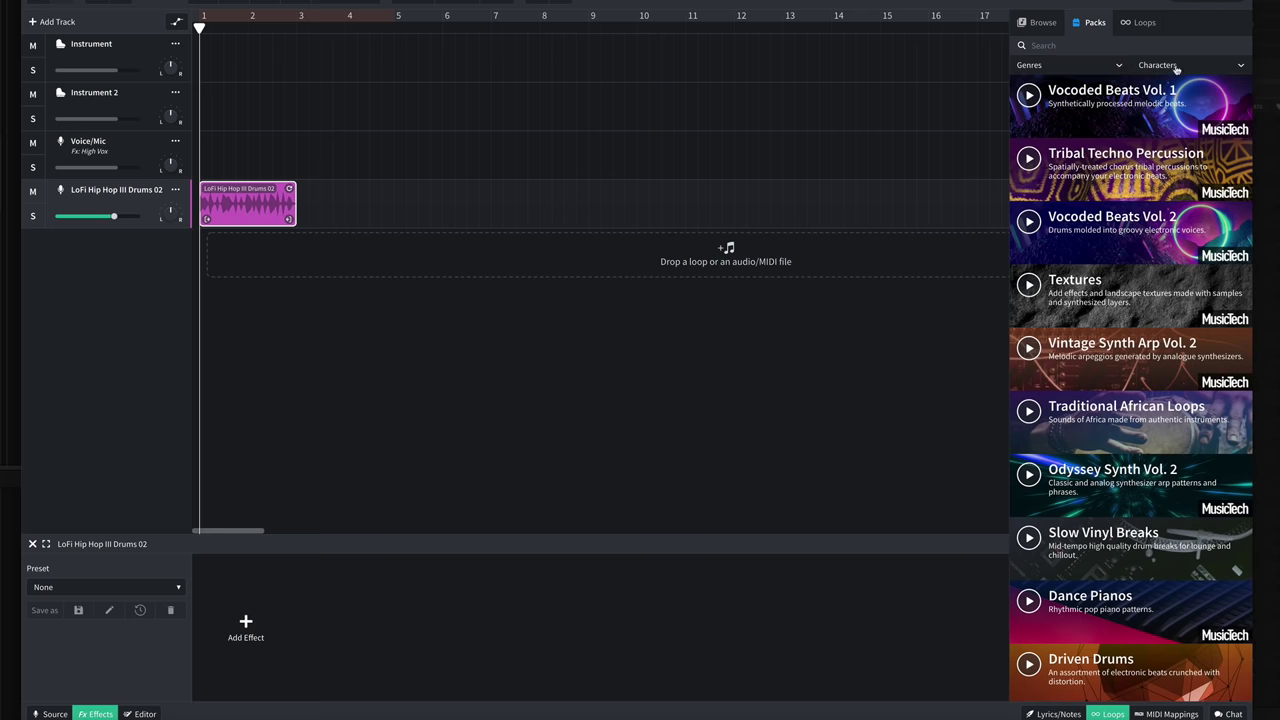
{"action": "left_click", "coordinate": [1245, 66]}
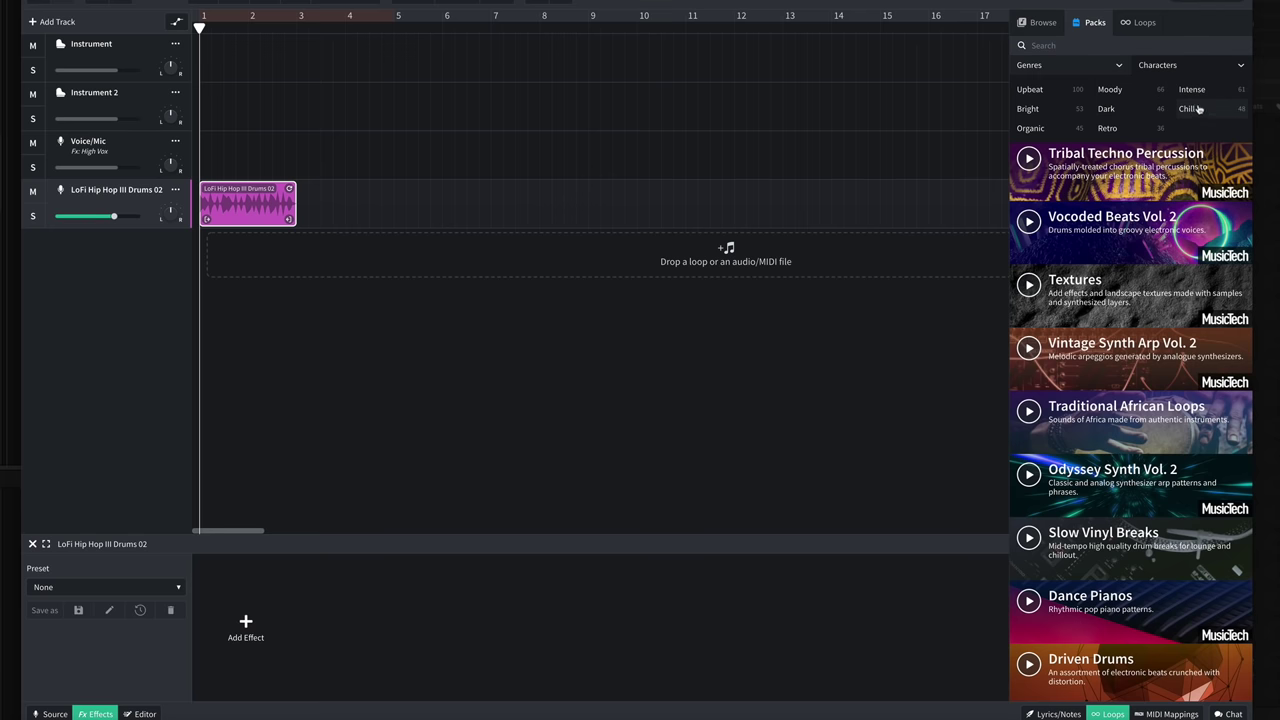
{"action": "left_click", "coordinate": [1241, 66]}
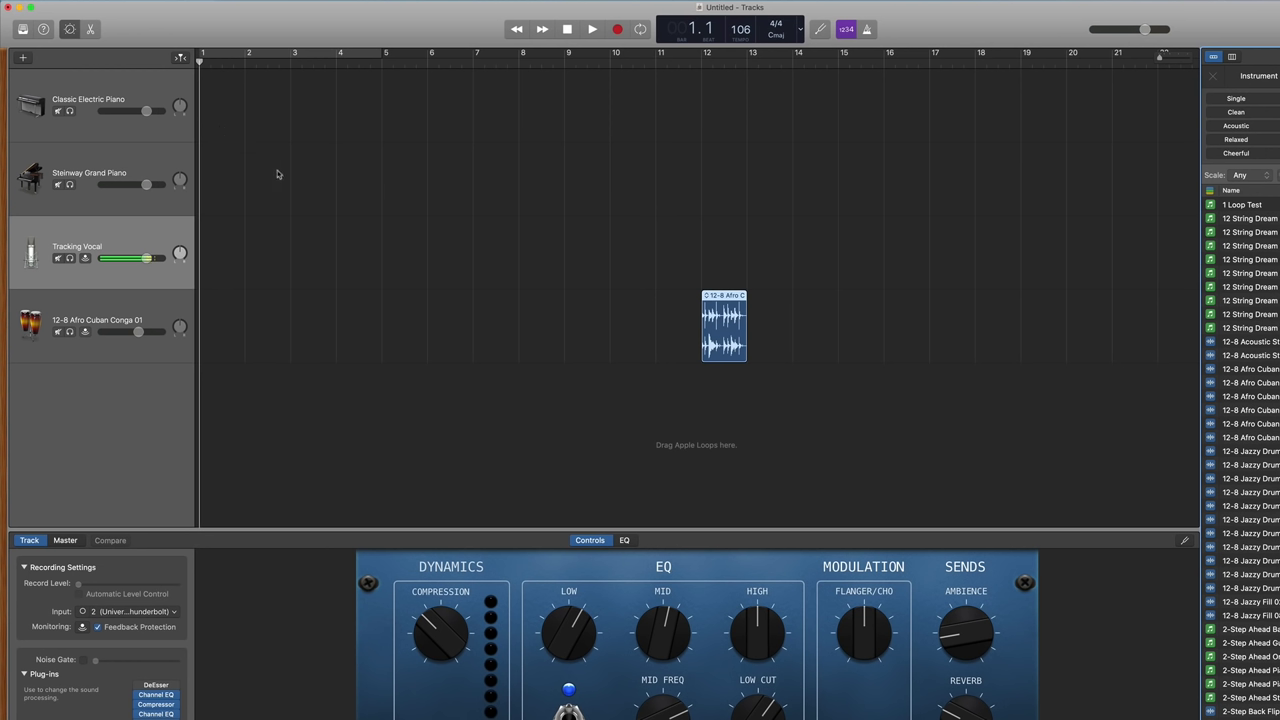
- In GarageBand, show the automation lanes and add volume automation points on the Steinway Grand Piano track from about bar 3
{"action": "key", "text": "a"}
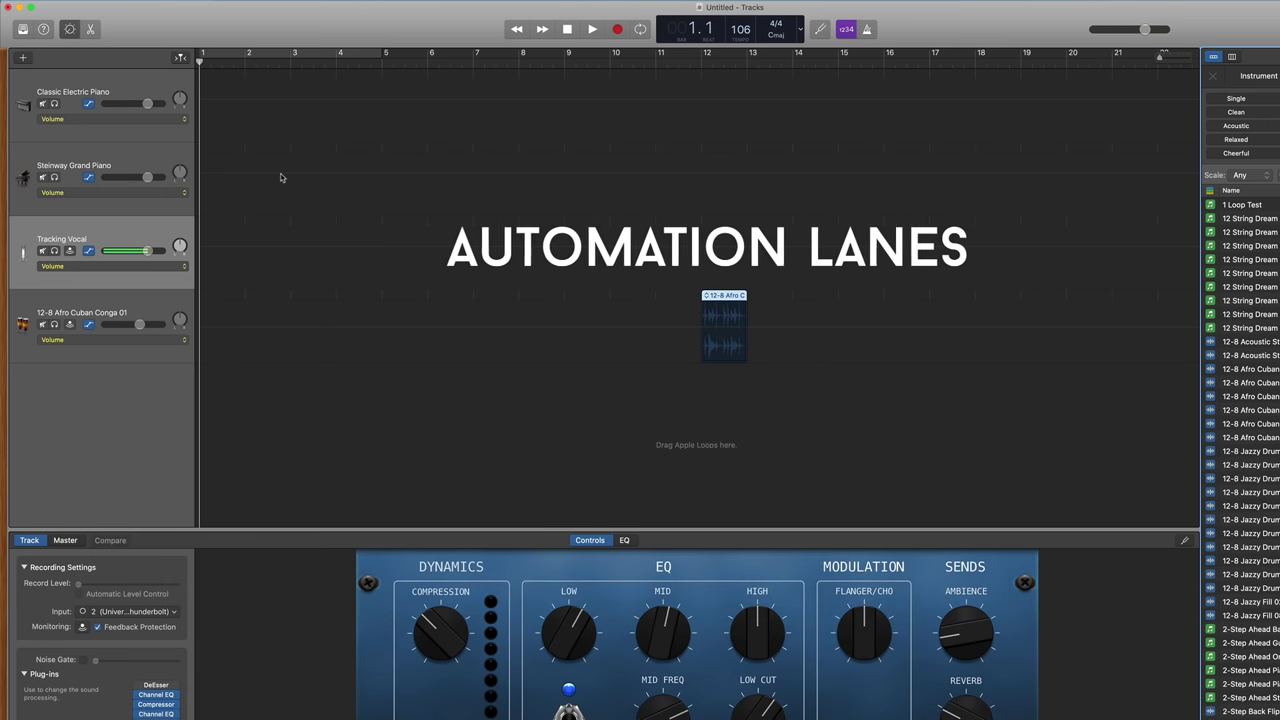
{"action": "left_click", "coordinate": [295, 178]}
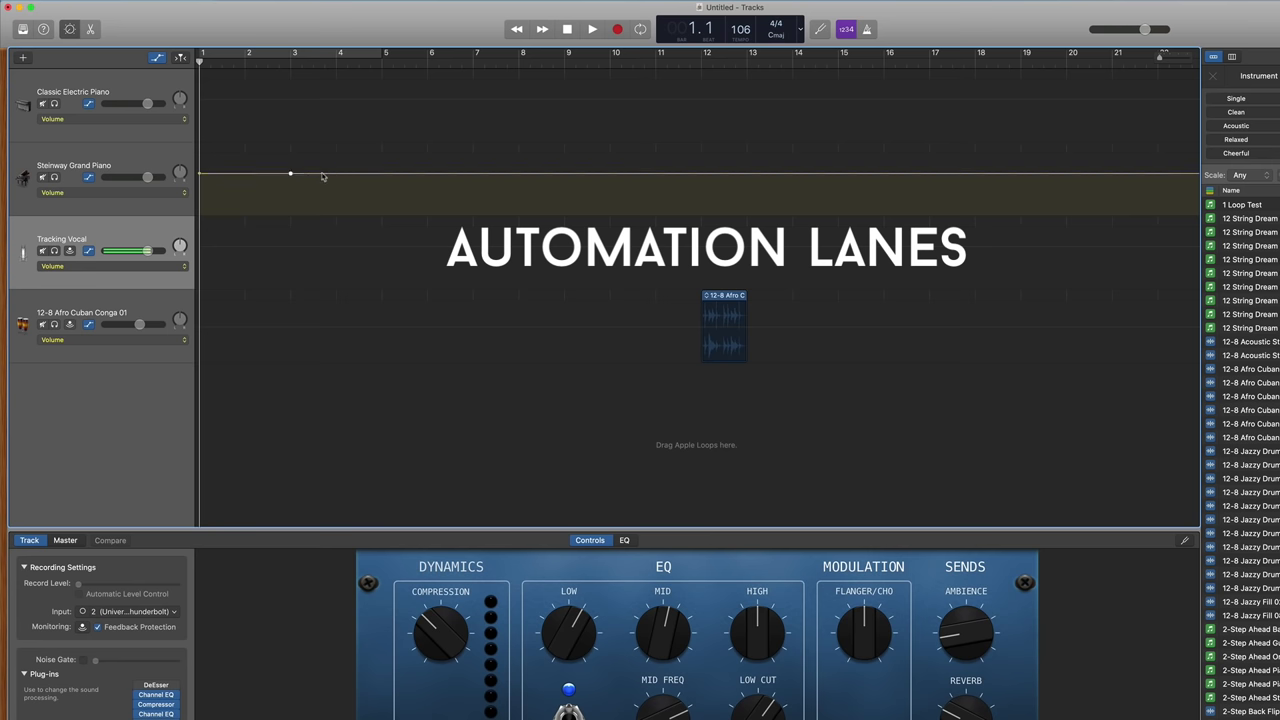
{"action": "left_click", "coordinate": [322, 175]}
{"action": "left_click", "coordinate": [357, 175]}
{"action": "mouse_move", "coordinate": [344, 179]}
{"action": "left_mouse_down"}
{"action": "mouse_move", "coordinate": [346, 166]}
{"action": "mouse_move", "coordinate": [346, 197]}
{"action": "mouse_move", "coordinate": [343, 181]}
{"action": "left_mouse_up"}
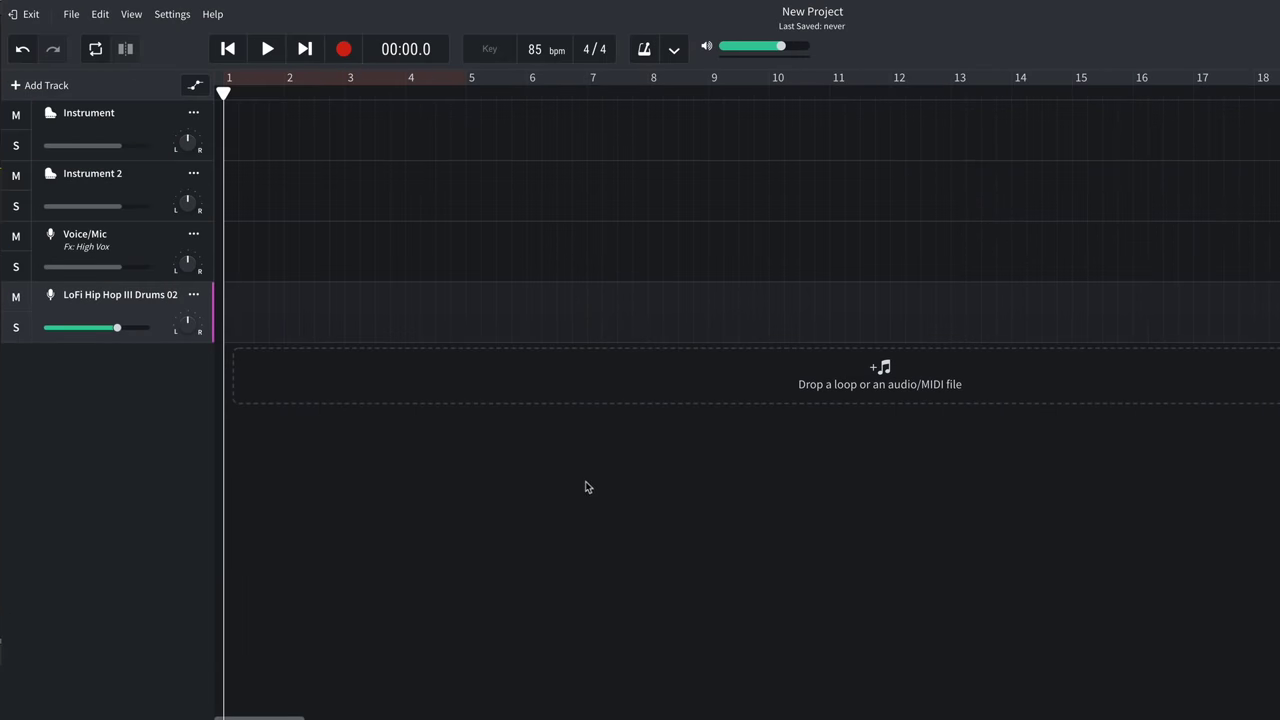
- In BandLab, show track automation, add four volume points on Instrument 2 between about bars 2 and 5, and lower the third point
{"action": "left_click", "coordinate": [199, 87]}
{"action": "left_click", "coordinate": [307, 183]}
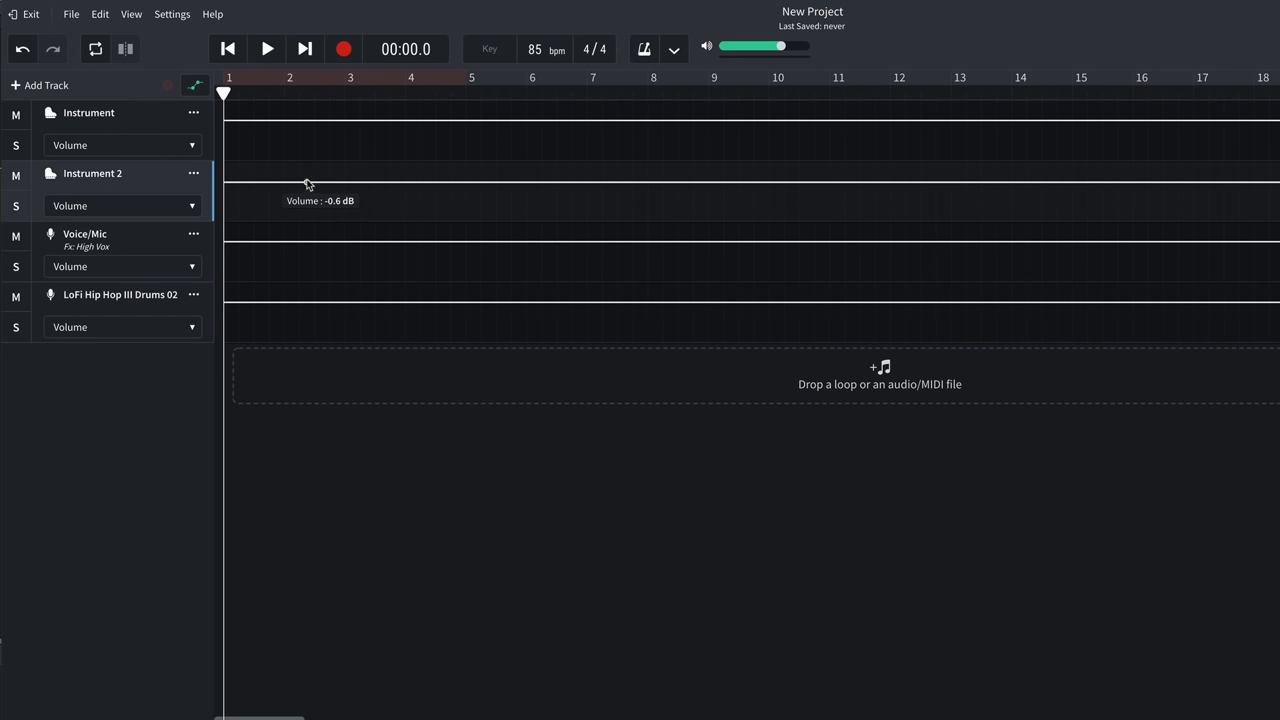
{"action": "left_click", "coordinate": [353, 184]}
{"action": "left_click", "coordinate": [443, 186]}
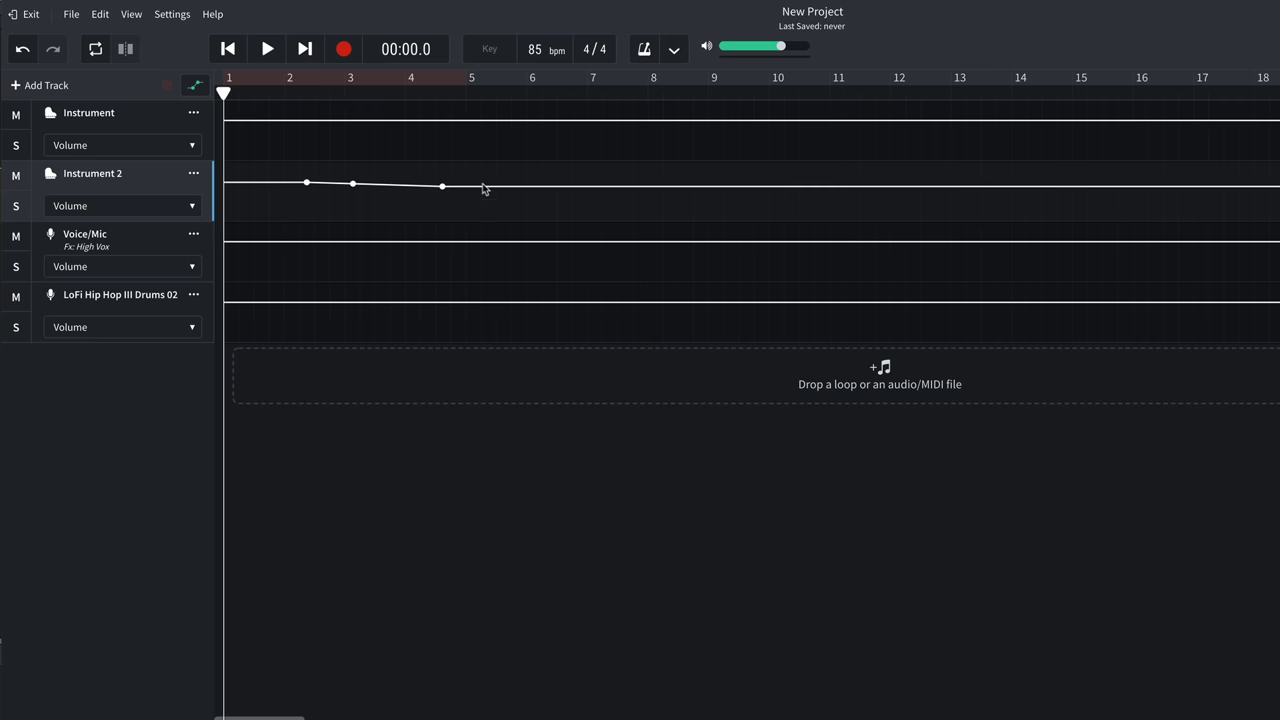
{"action": "left_click", "coordinate": [483, 186]}
{"action": "mouse_move", "coordinate": [444, 188]}
{"action": "left_mouse_down"}
{"action": "mouse_move", "coordinate": [444, 170]}
{"action": "mouse_move", "coordinate": [440, 203]}
{"action": "left_mouse_up"}
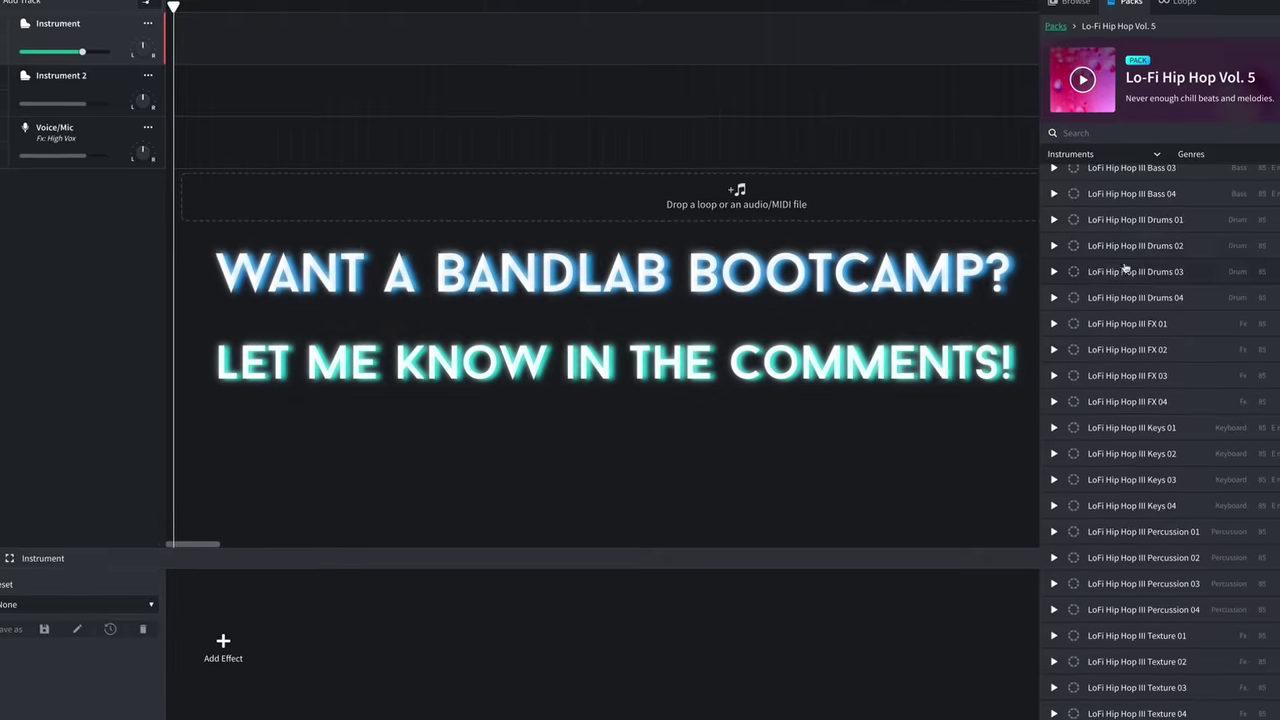
- Add the LoFi Hip Hop III Drums 02 loop below the Voice/Mic track at the start of the timeline
{"action": "left_click_drag", "start_coordinate": [1133, 247], "coordinate": [664, 204]}
{"action": "left_click_drag", "start_coordinate": [563, 187], "coordinate": [202, 185]}
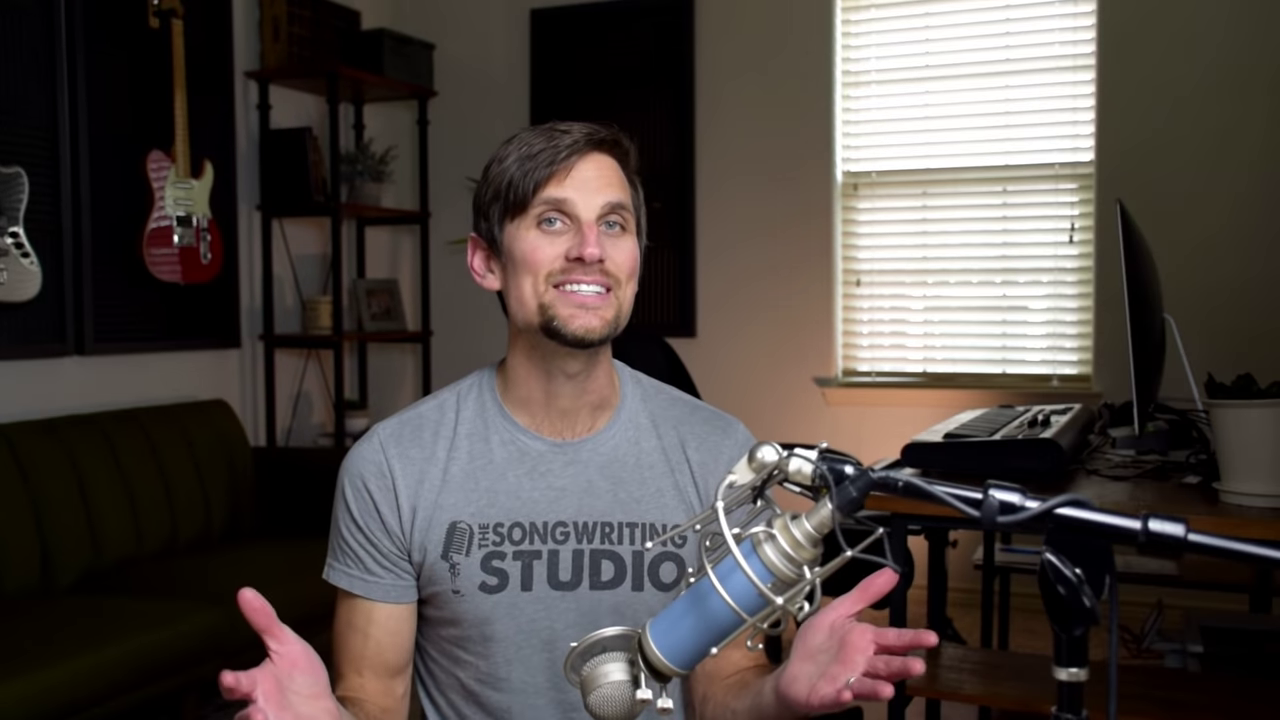